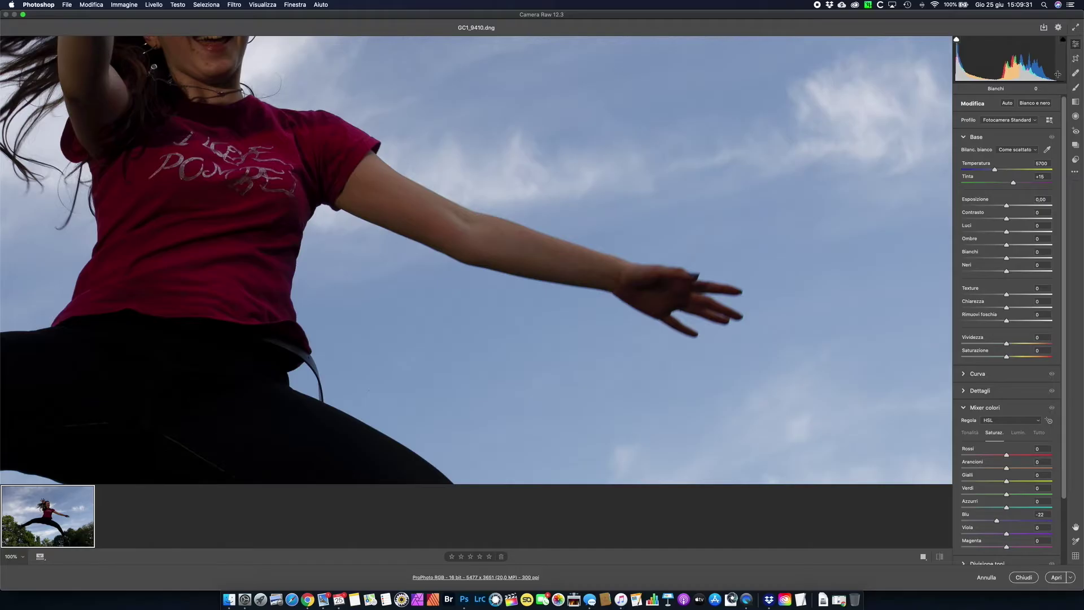
In Ottica, enable the Canon 24mm profile correction and chromatic aberration removal
{"action": "scroll", "coordinate": [1061, 459], "scroll_direction": "down", "scroll_amount": 3}
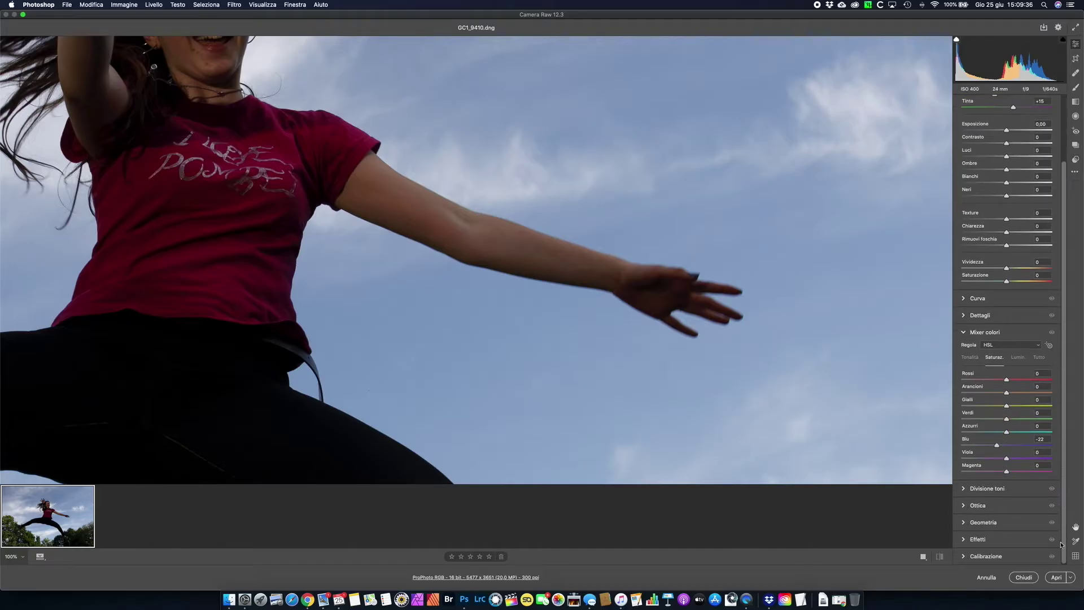
{"action": "left_click", "coordinate": [964, 507]}
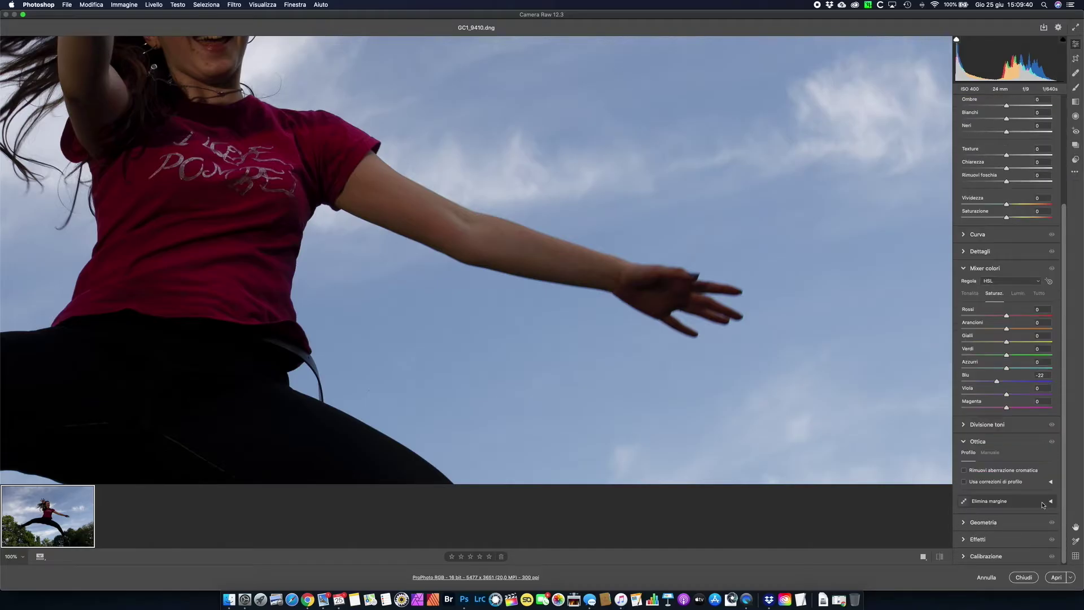
{"action": "left_click", "coordinate": [989, 483]}
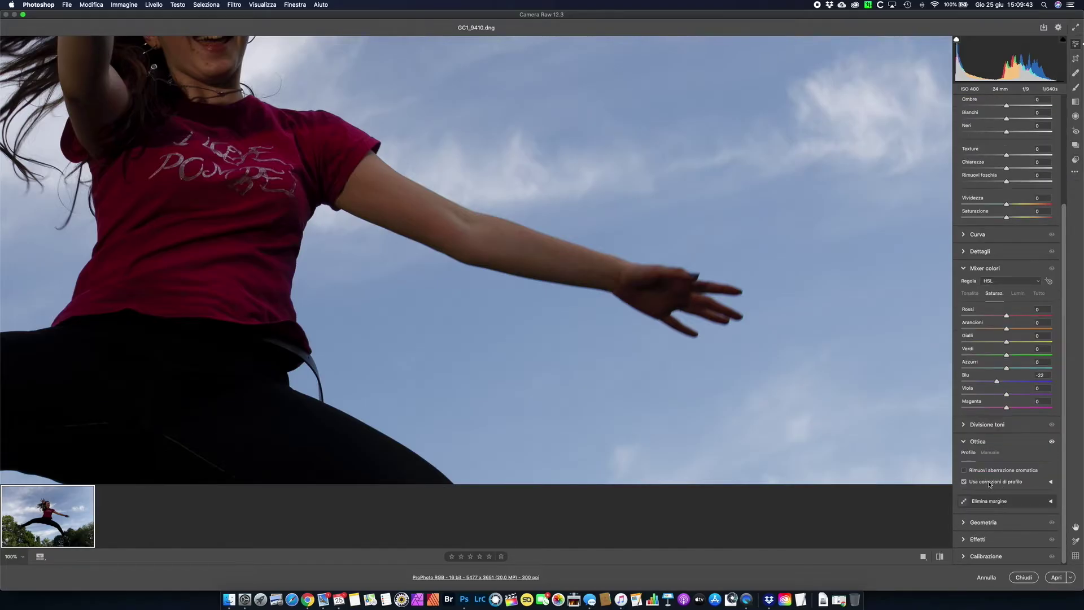
{"action": "left_click", "coordinate": [1051, 484]}
{"action": "left_click", "coordinate": [965, 367]}
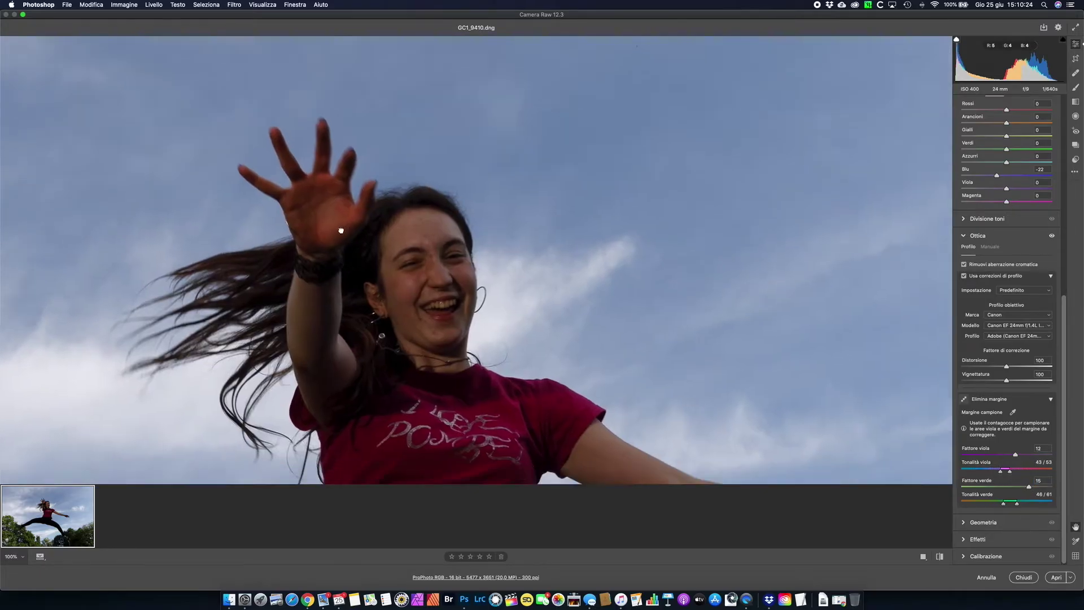
{"action": "key", "text": "super+minus"}
{"action": "key", "text": "super+0"}
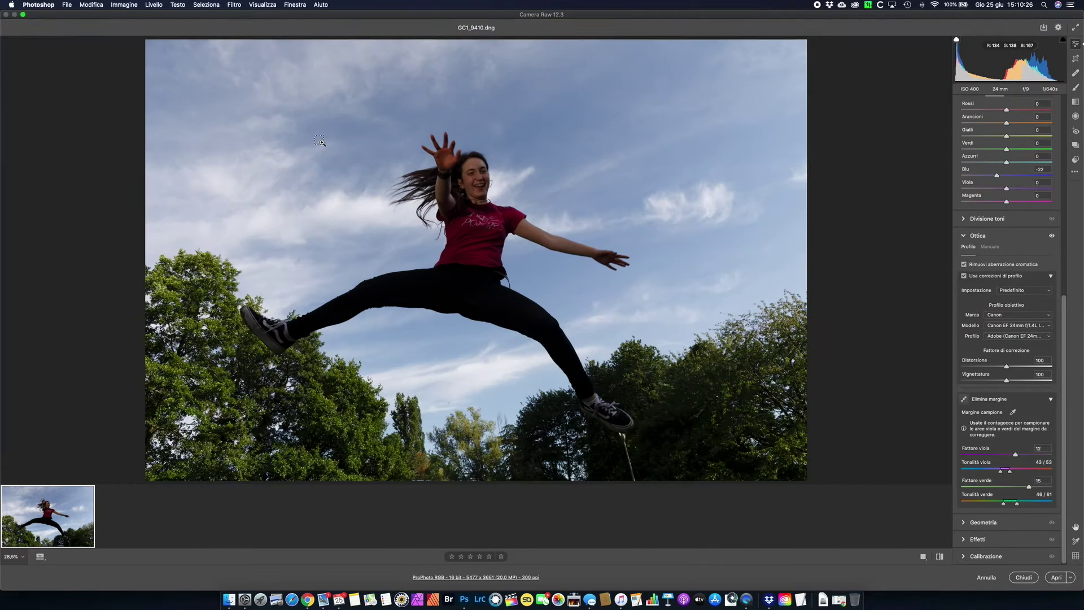
{"action": "key", "text": "super+minus"}
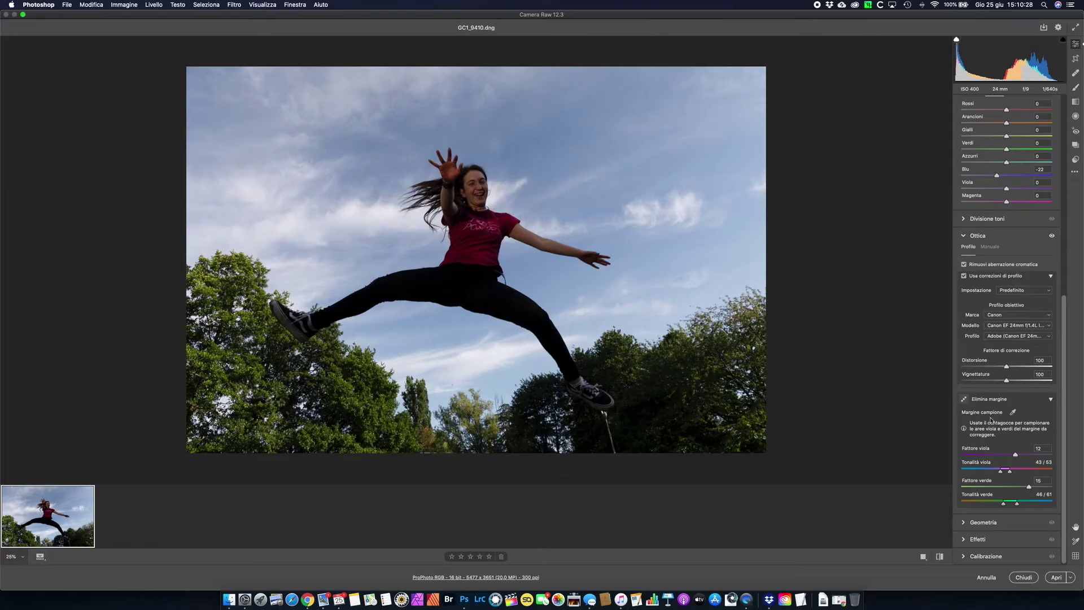
Set exposure to -0.50 and blue saturation to +7, then open the photo as a smart object
{"action": "left_click_drag", "start_coordinate": [1061, 378], "coordinate": [1066, 146]}
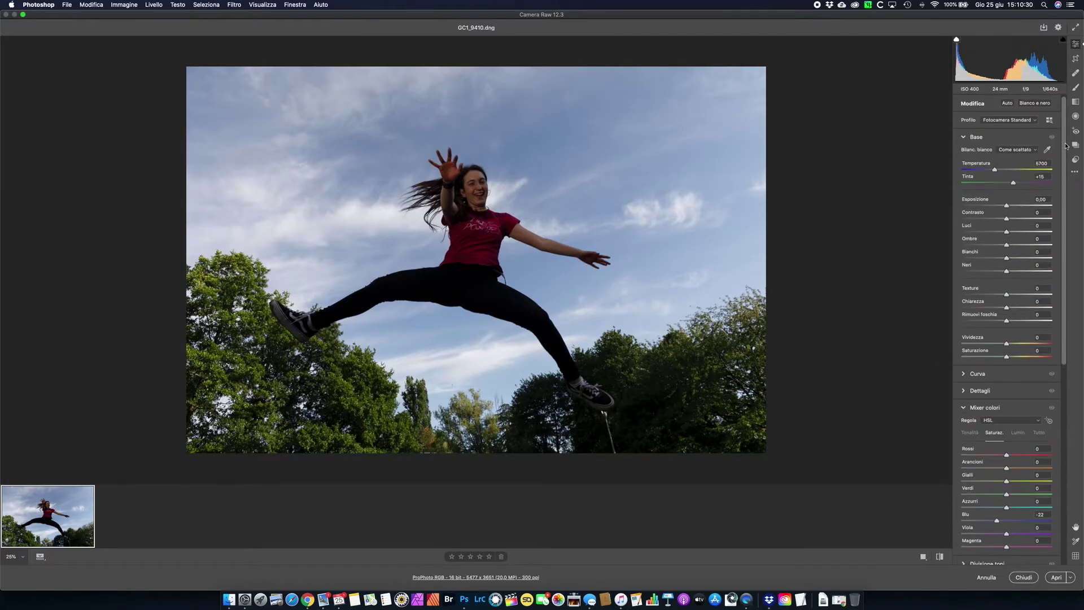
{"action": "left_click_drag", "start_coordinate": [1006, 208], "coordinate": [1002, 207]}
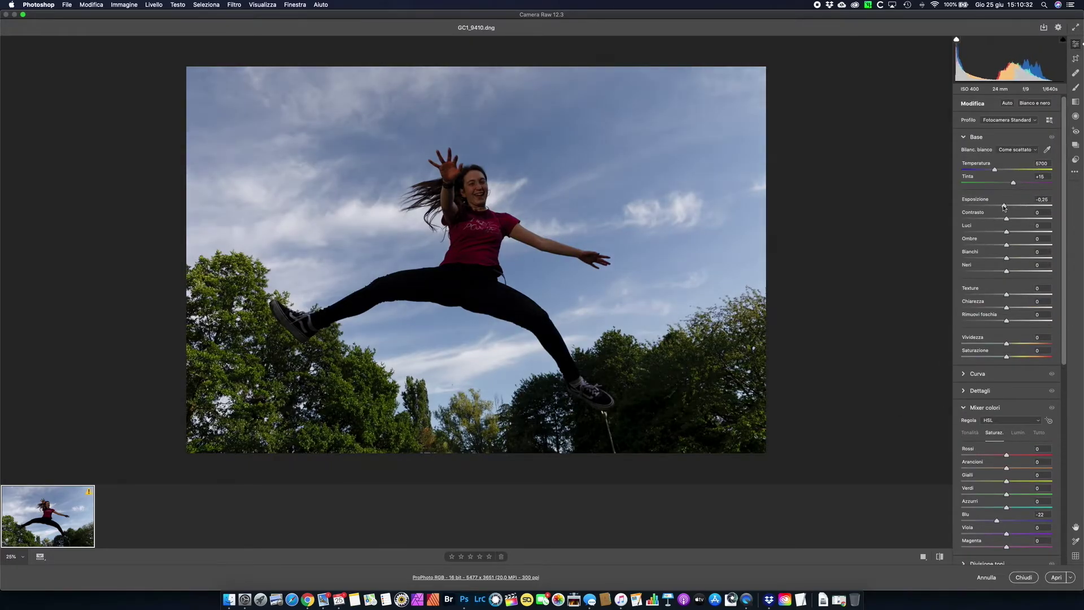
{"action": "left_click_drag", "start_coordinate": [998, 522], "coordinate": [1010, 520]}
{"action": "left_click", "coordinate": [1071, 577]}
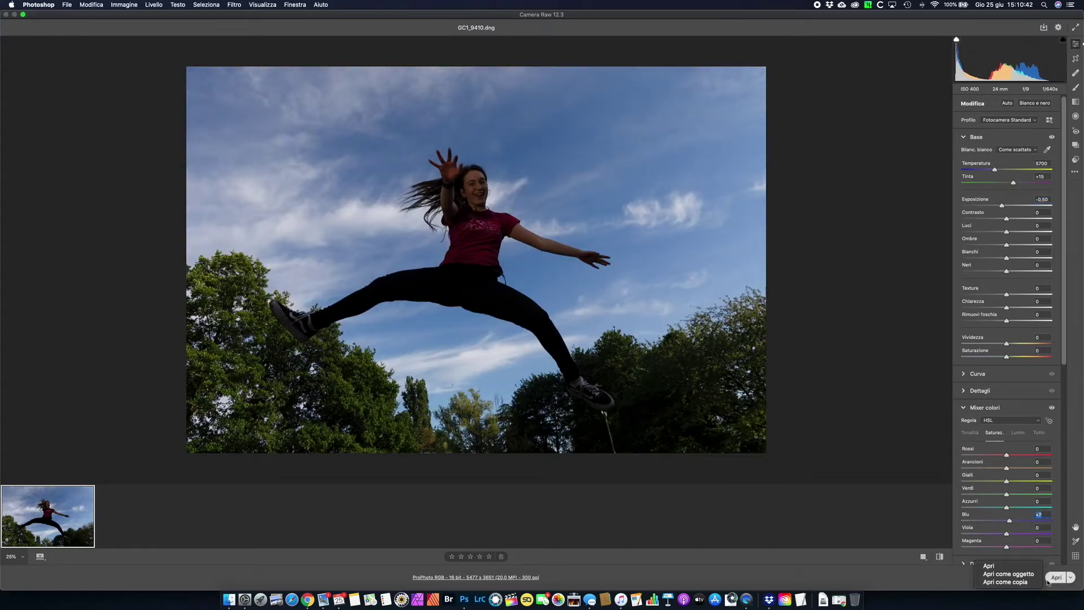
{"action": "left_click", "coordinate": [1032, 574]}
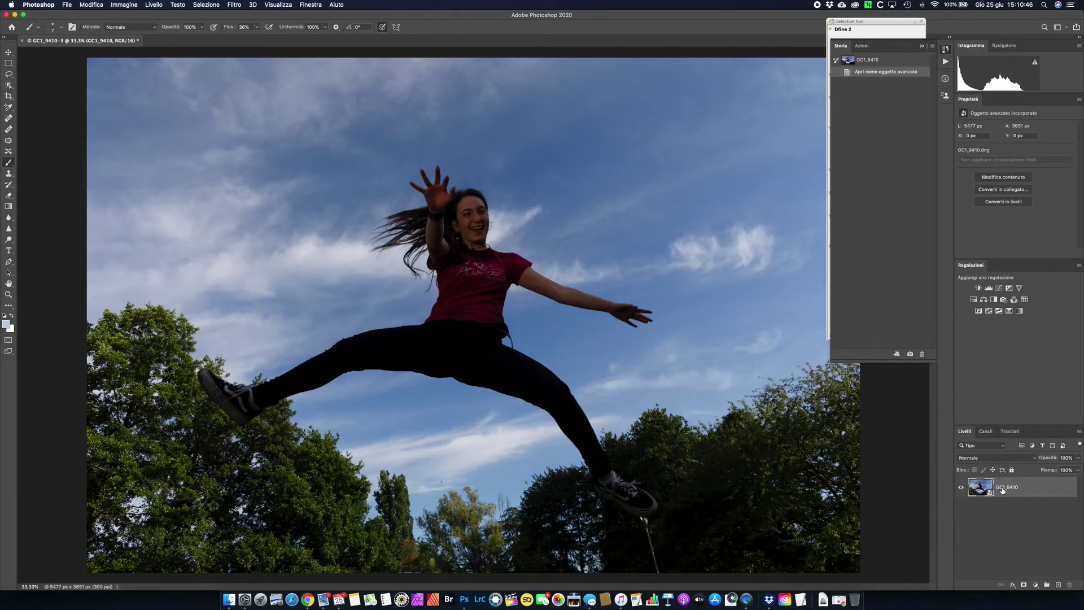
Create a new smart object via copy and reopen the copy's Camera Raw settings
{"action": "right_click", "coordinate": [1003, 490]}
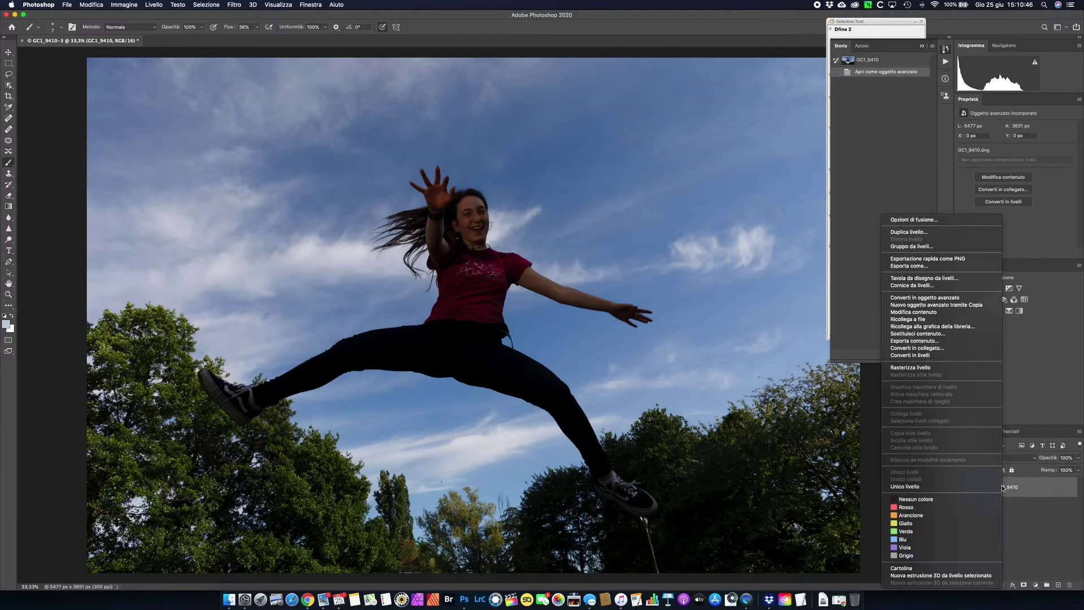
{"action": "left_click", "coordinate": [979, 305]}
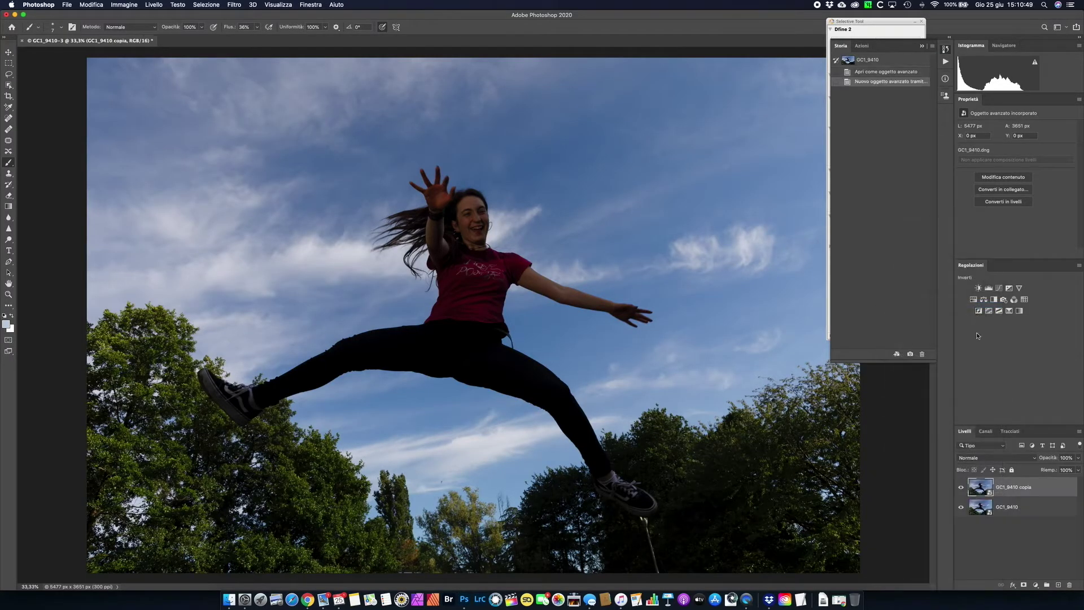
{"action": "double_click", "coordinate": [982, 487]}
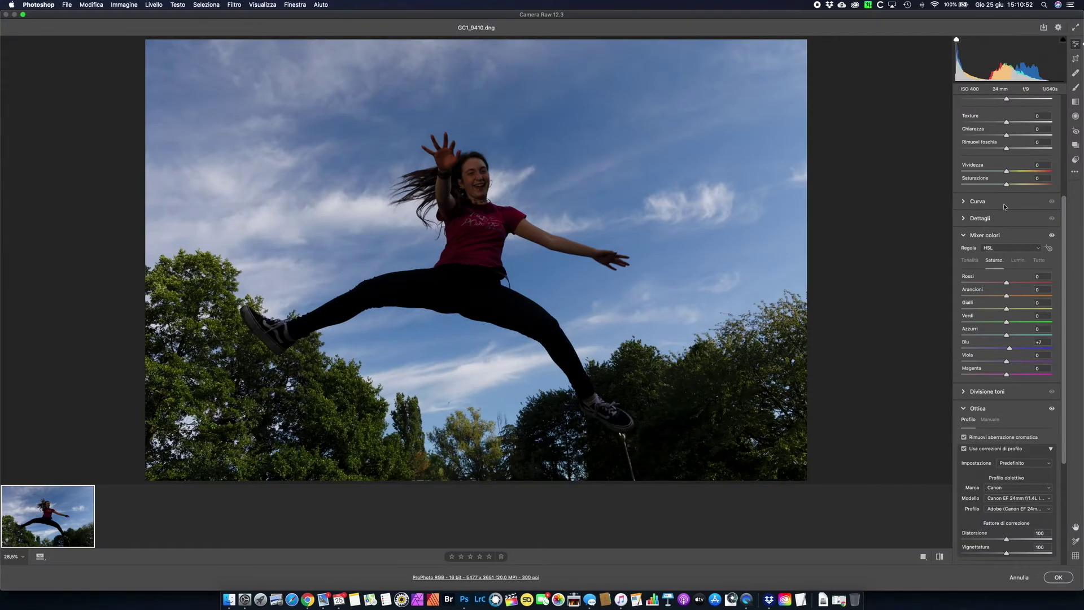
Develop the copy with exposure +0.95, shadows +27 and blue saturation -18
{"action": "left_click_drag", "start_coordinate": [1011, 350], "coordinate": [1001, 351]}
{"action": "left_click_drag", "start_coordinate": [1064, 323], "coordinate": [1056, 167]}
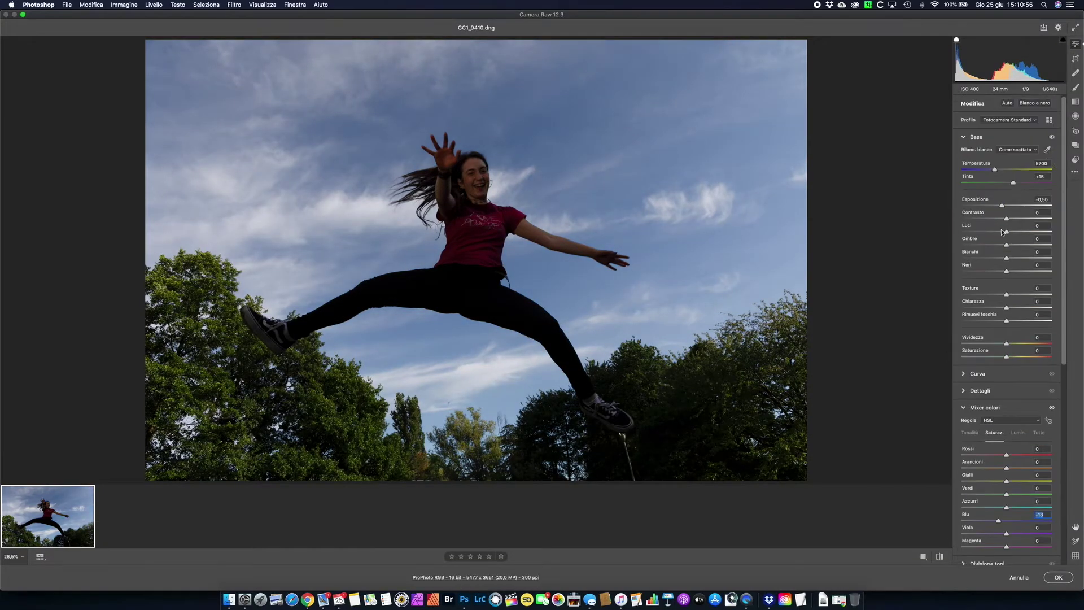
{"action": "left_click_drag", "start_coordinate": [1003, 206], "coordinate": [1017, 205]}
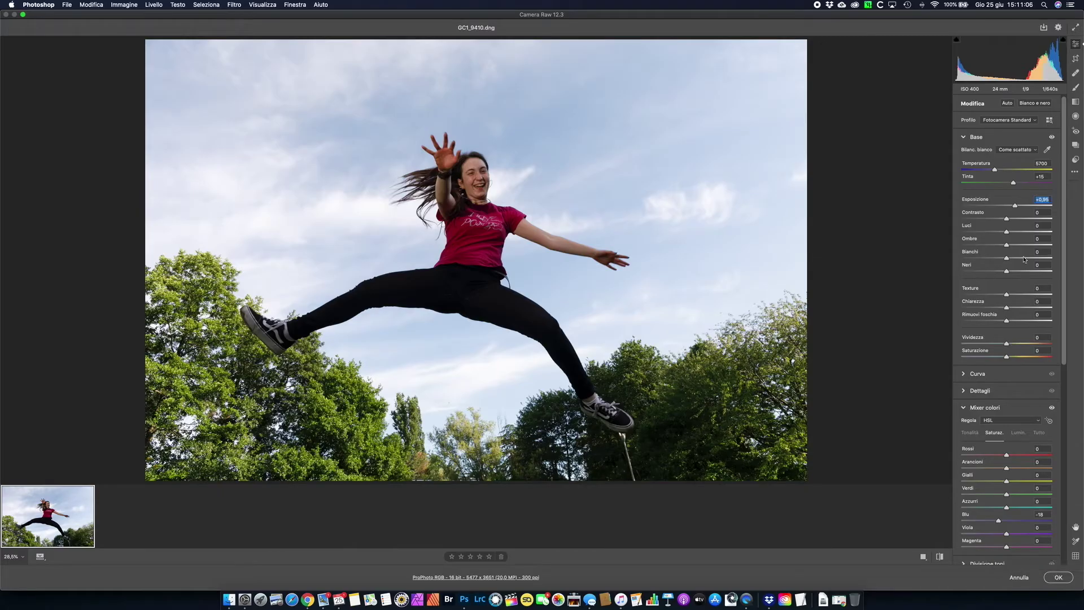
{"action": "left_click_drag", "start_coordinate": [1007, 245], "coordinate": [1020, 244]}
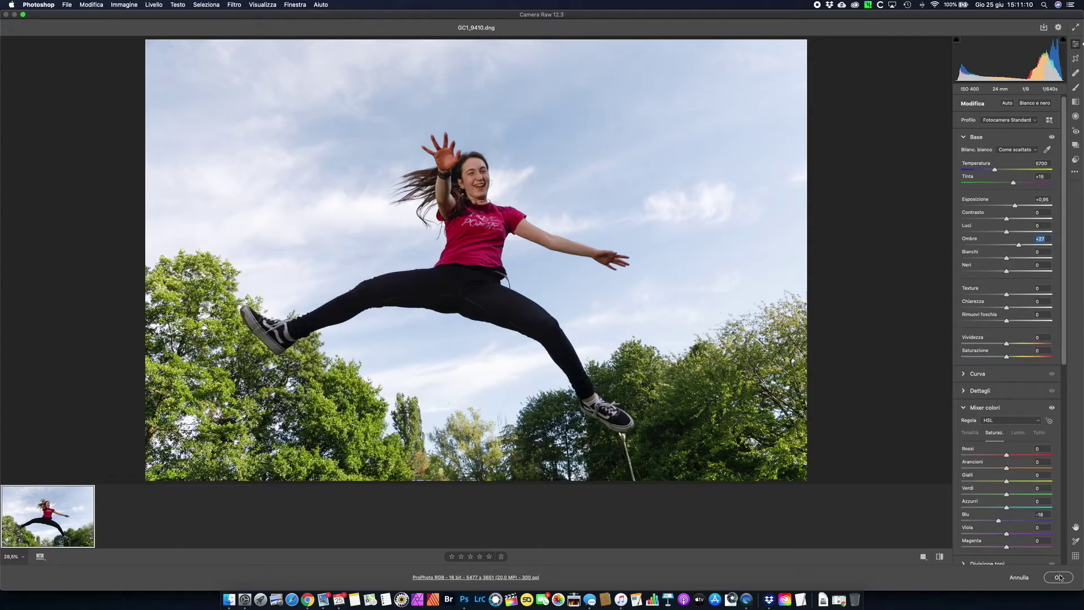
{"action": "left_click", "coordinate": [1060, 578]}
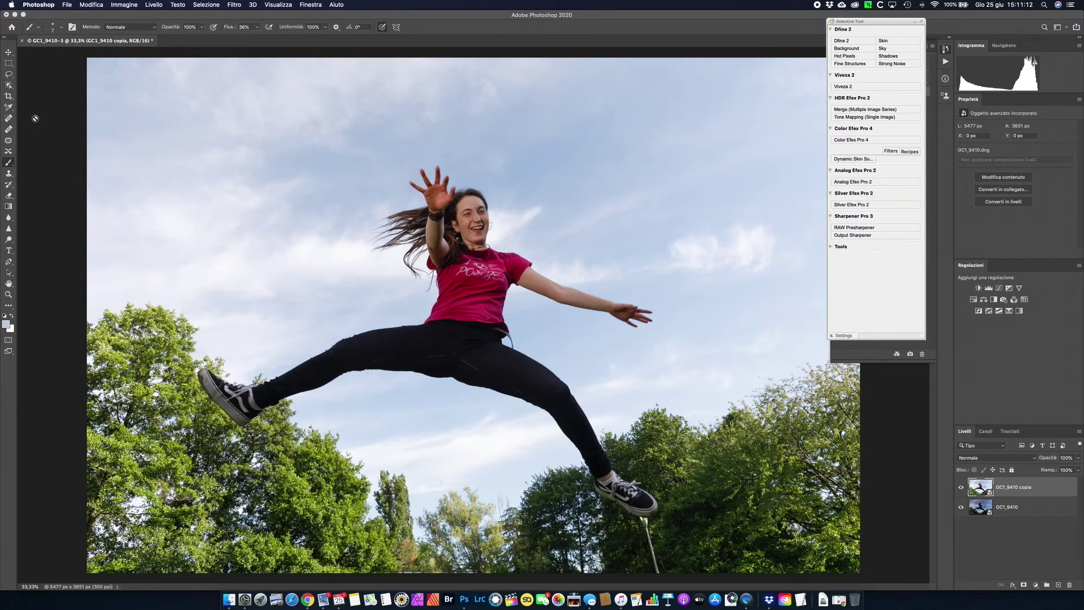
Select the sky with Intervallo colori
{"action": "left_click", "coordinate": [203, 5]}
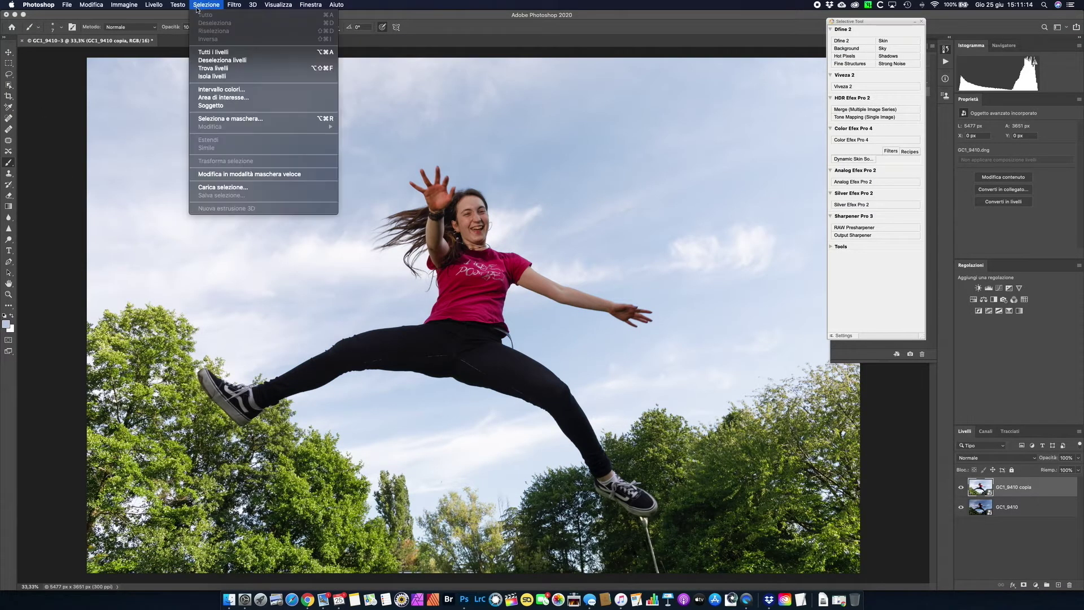
{"action": "left_click", "coordinate": [242, 90]}
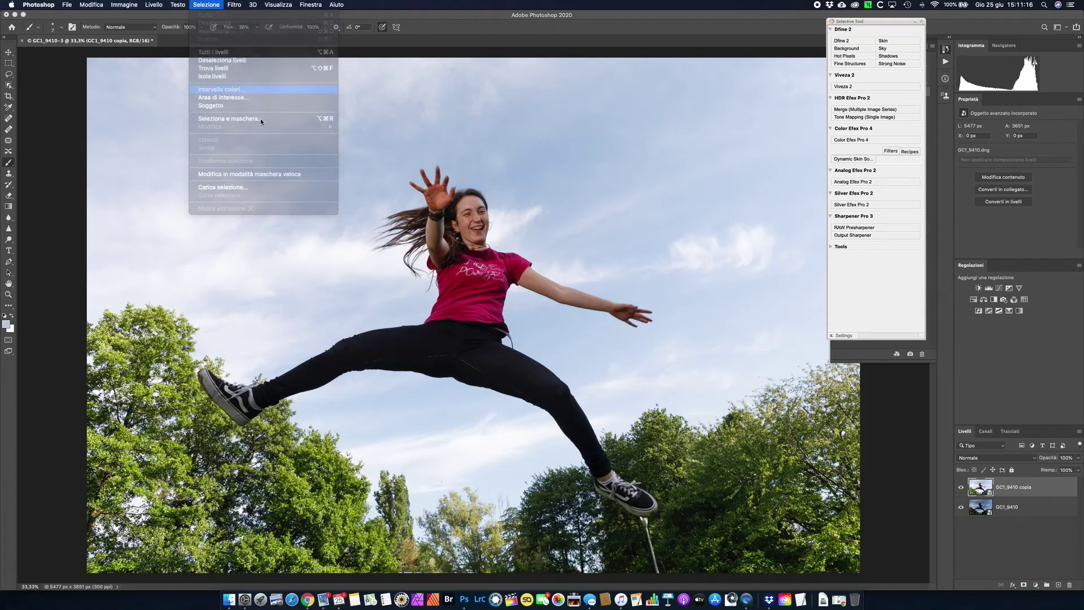
{"action": "left_click_drag", "start_coordinate": [680, 190], "coordinate": [734, 156]}
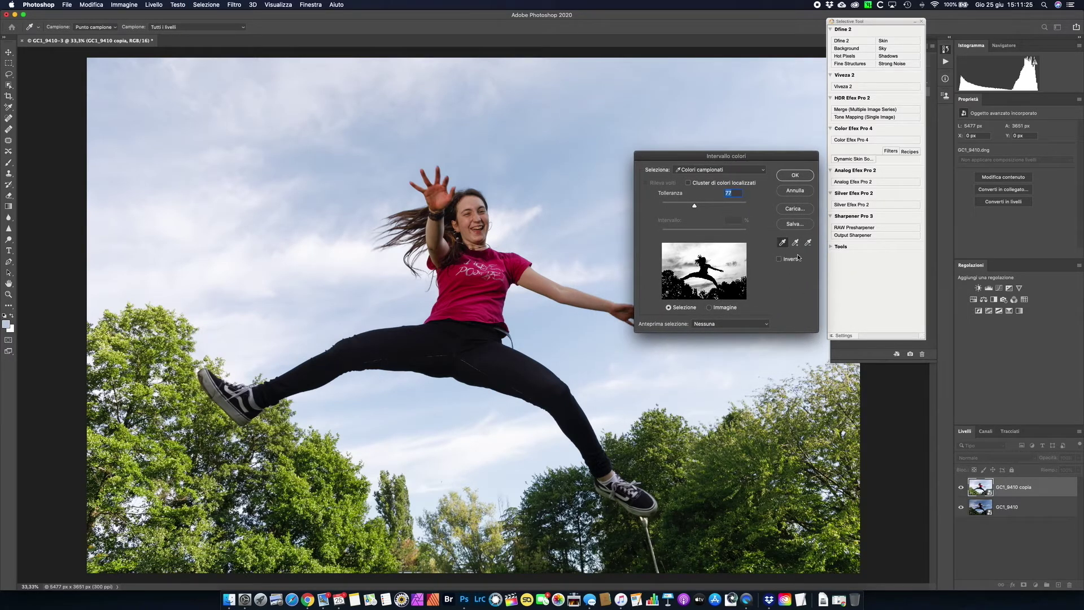
{"action": "left_click", "coordinate": [795, 176]}
{"action": "key", "text": "b"}
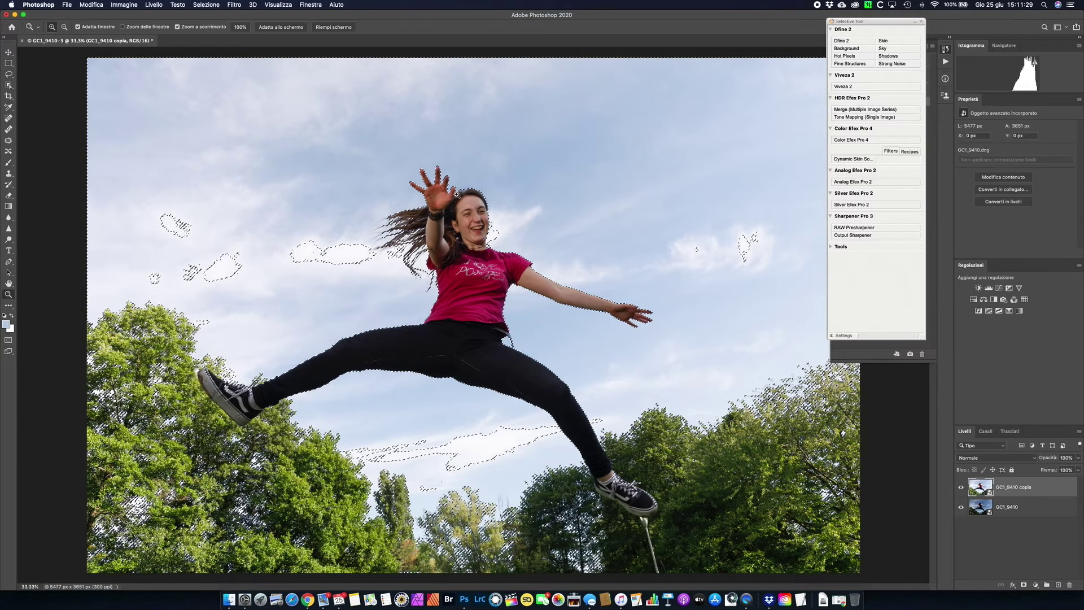
Add a layer mask to the brightened copy from the colour-range selection
{"action": "key", "text": "z"}
{"action": "left_click", "coordinate": [473, 201]}
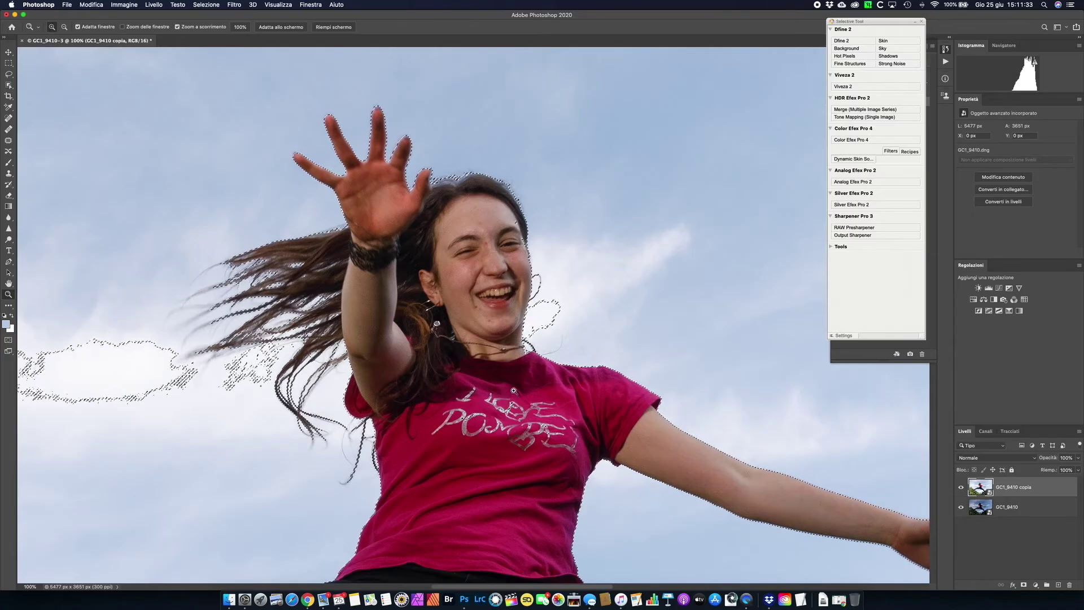
{"action": "scroll", "coordinate": [534, 425], "scroll_direction": "down", "scroll_amount": 5}
{"action": "scroll", "coordinate": [534, 425], "scroll_direction": "right", "scroll_amount": 3}
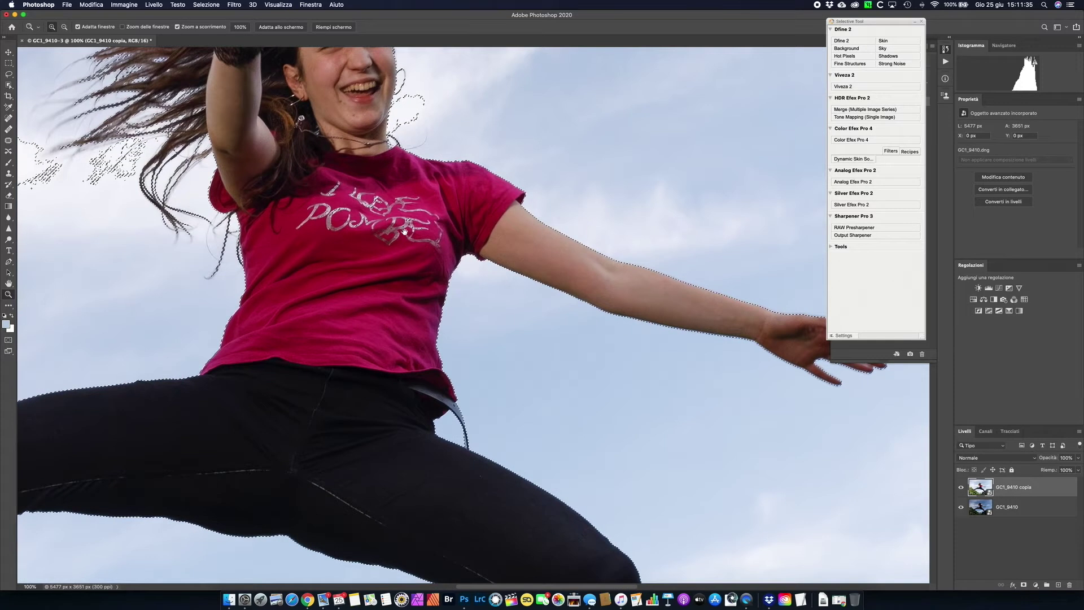
{"action": "left_click", "coordinate": [1024, 586]}
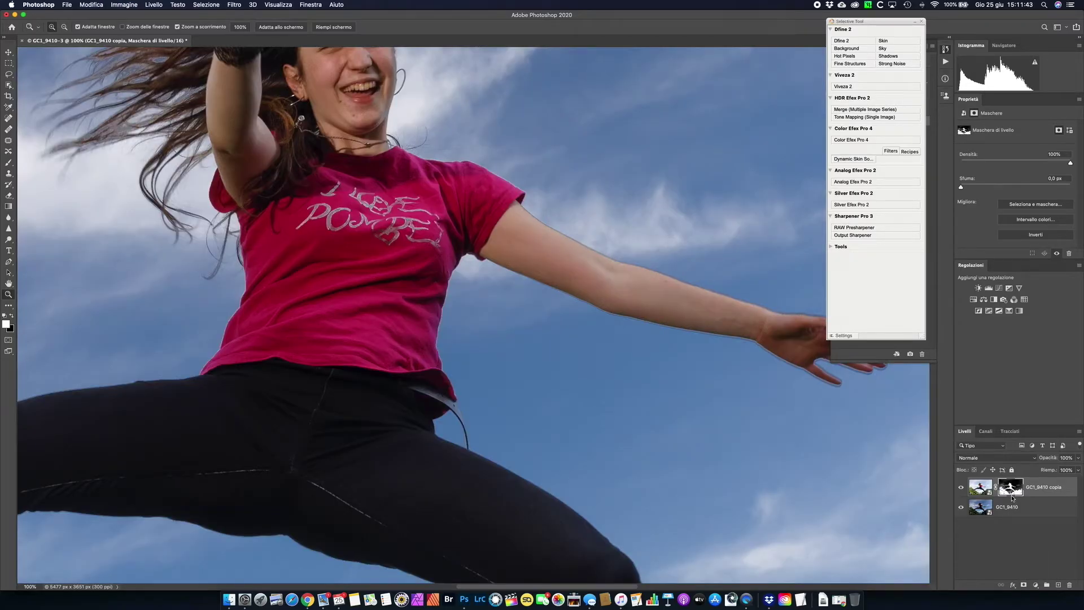
Add a new empty layer and set the Clone Stamp to 7 px, sampling Tutti
{"action": "key", "text": "super+0"}
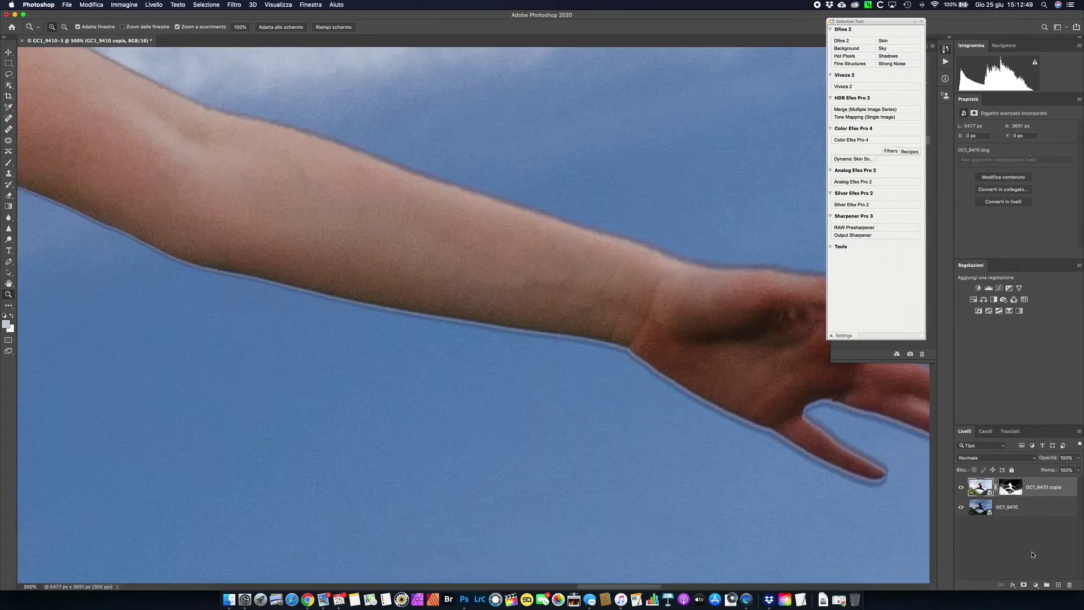
{"action": "left_click", "coordinate": [1058, 586]}
{"action": "left_click", "coordinate": [9, 174]}
{"action": "right_click", "coordinate": [544, 391]}
{"action": "left_click", "coordinate": [549, 394]}
{"action": "key", "text": "Return"}
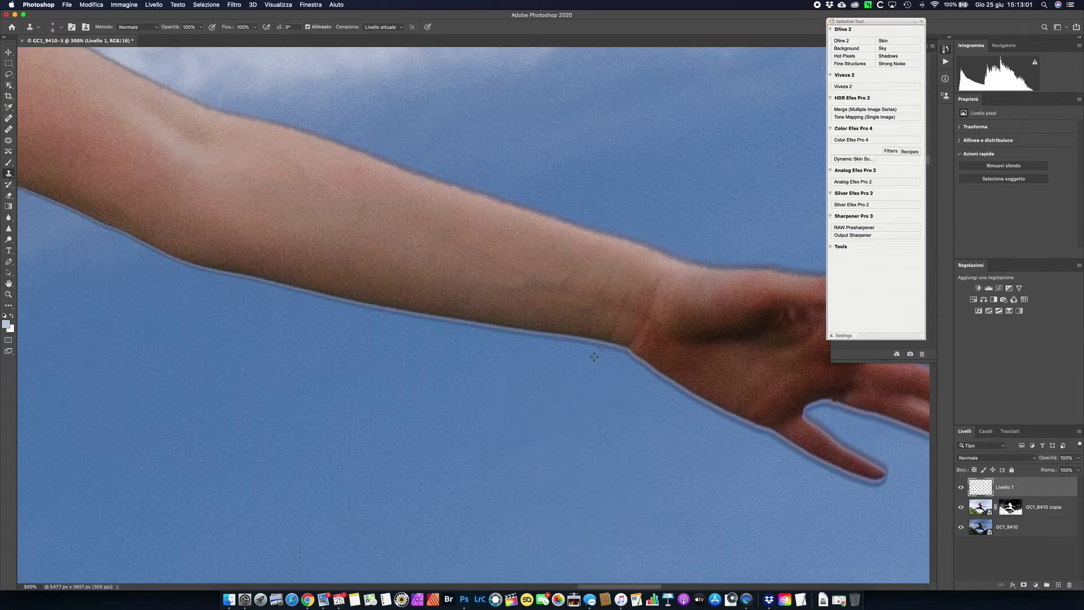
{"action": "left_click", "coordinate": [373, 26]}
Clone out the pale halo along the arm's upper edge, wrist and fingers
{"action": "left_click_drag", "start_coordinate": [594, 355], "coordinate": [882, 480]}
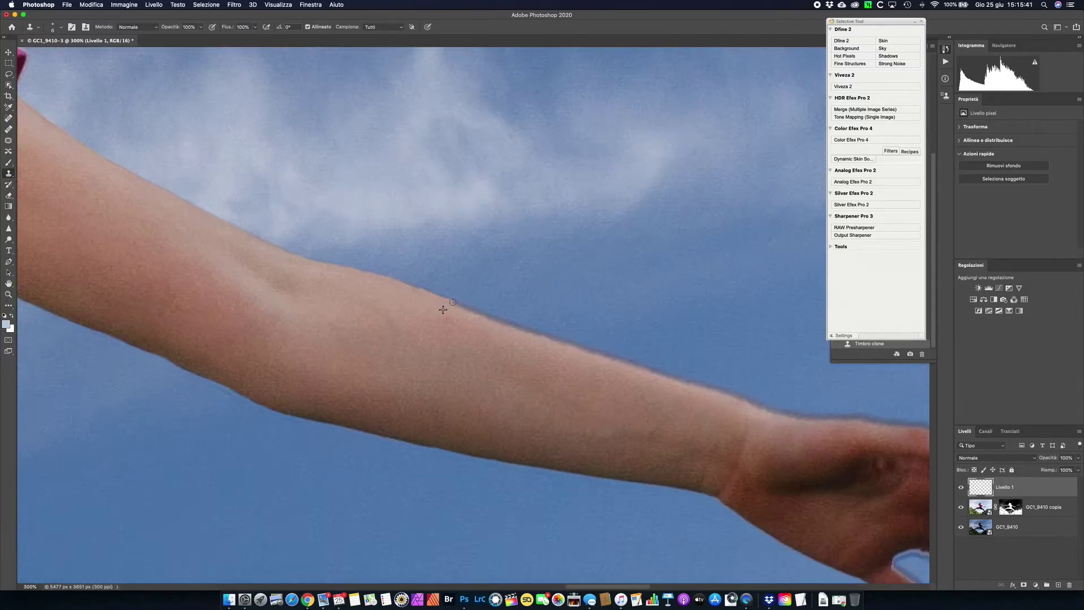
{"action": "left_click_drag", "start_coordinate": [443, 309], "coordinate": [703, 392]}
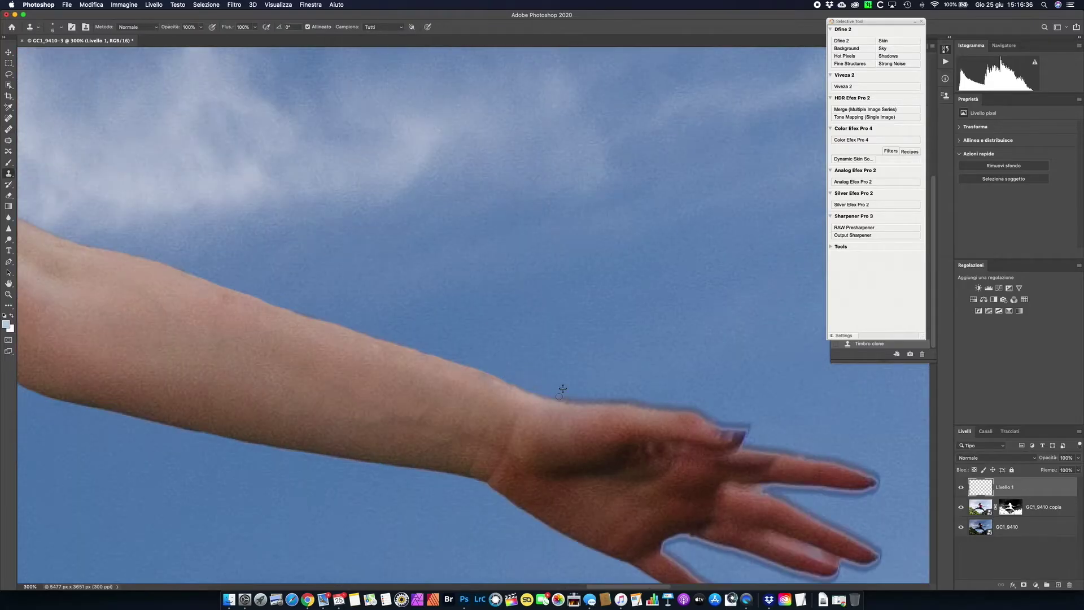
{"action": "left_click_drag", "start_coordinate": [563, 388], "coordinate": [735, 435]}
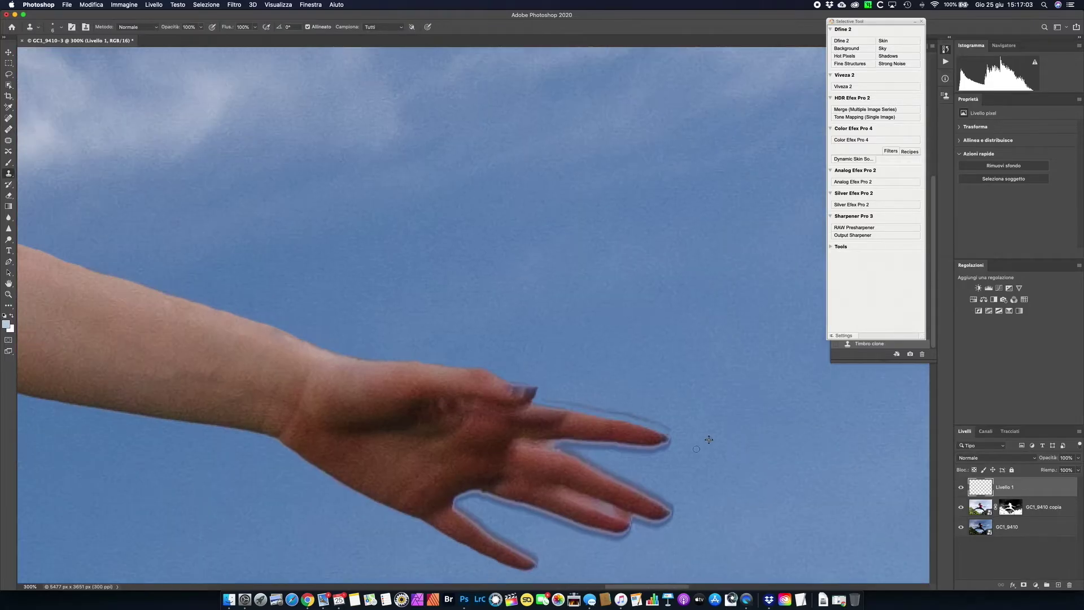
{"action": "left_click_drag", "start_coordinate": [688, 465], "coordinate": [534, 543]}
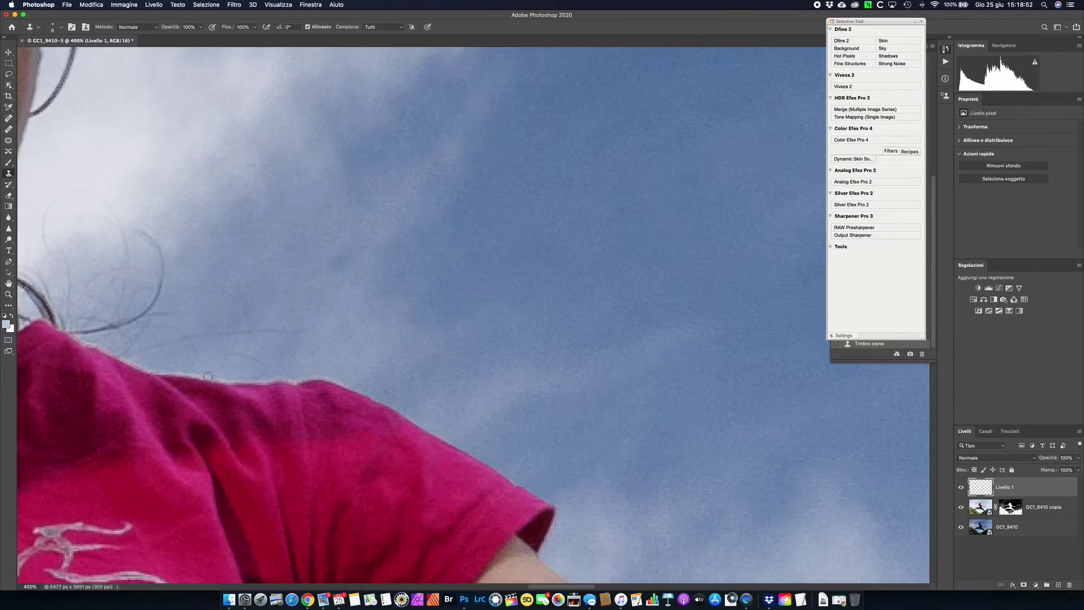
Zoom in on the face and set a 120 px brush on the sky copy's mask
{"action": "key", "text": "z"}
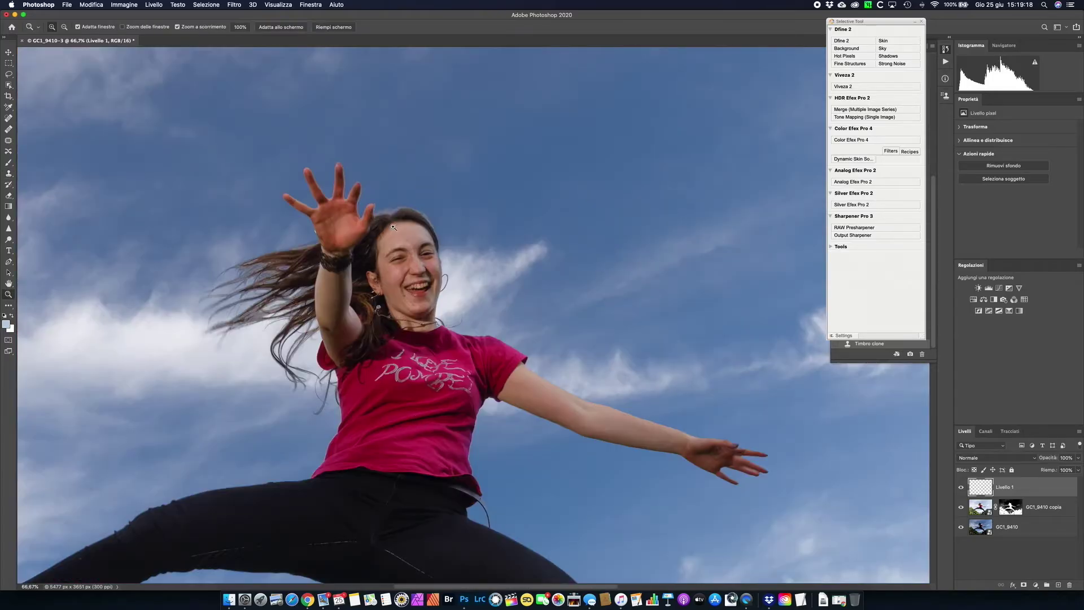
{"action": "left_click_drag", "start_coordinate": [393, 227], "coordinate": [423, 249]}
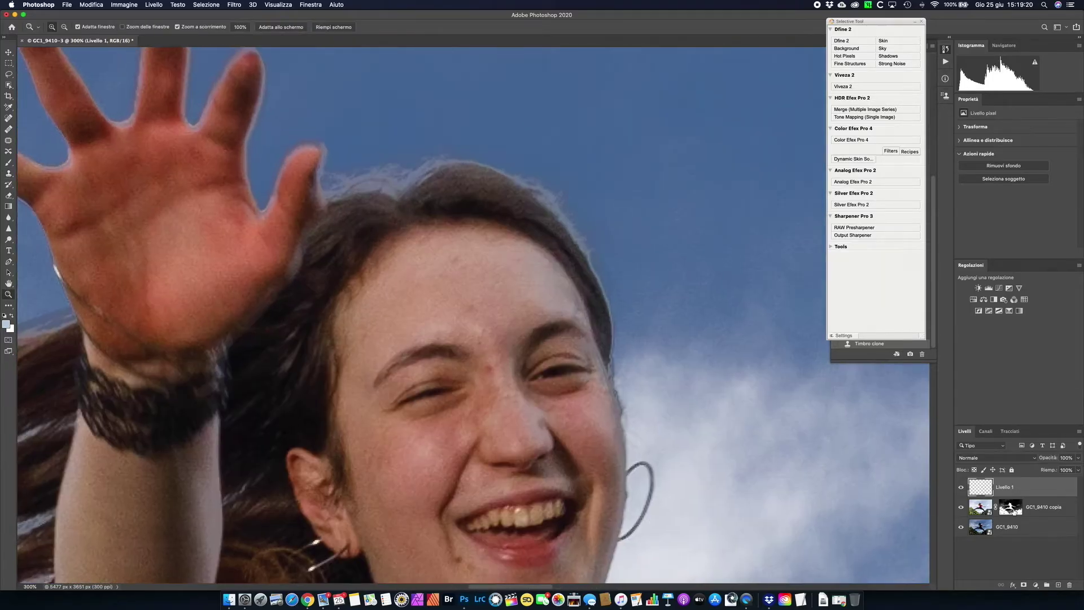
{"action": "left_click", "coordinate": [1014, 512]}
{"action": "key", "text": "b"}
{"action": "right_click", "coordinate": [406, 198]}
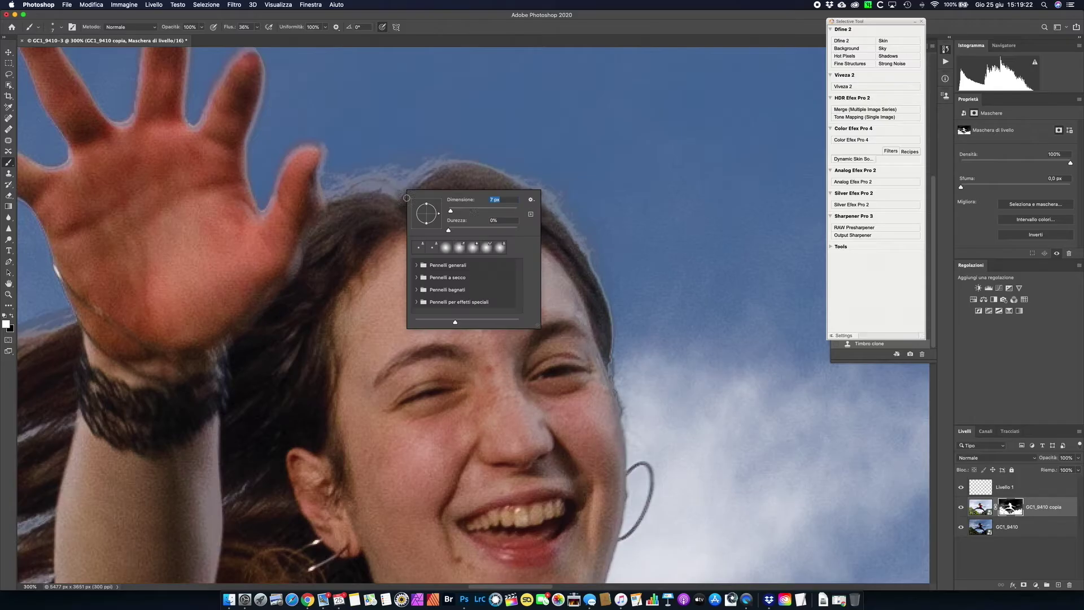
{"action": "left_click", "coordinate": [468, 211]}
{"action": "type", "text": "120"}
{"action": "key", "text": "Return"}
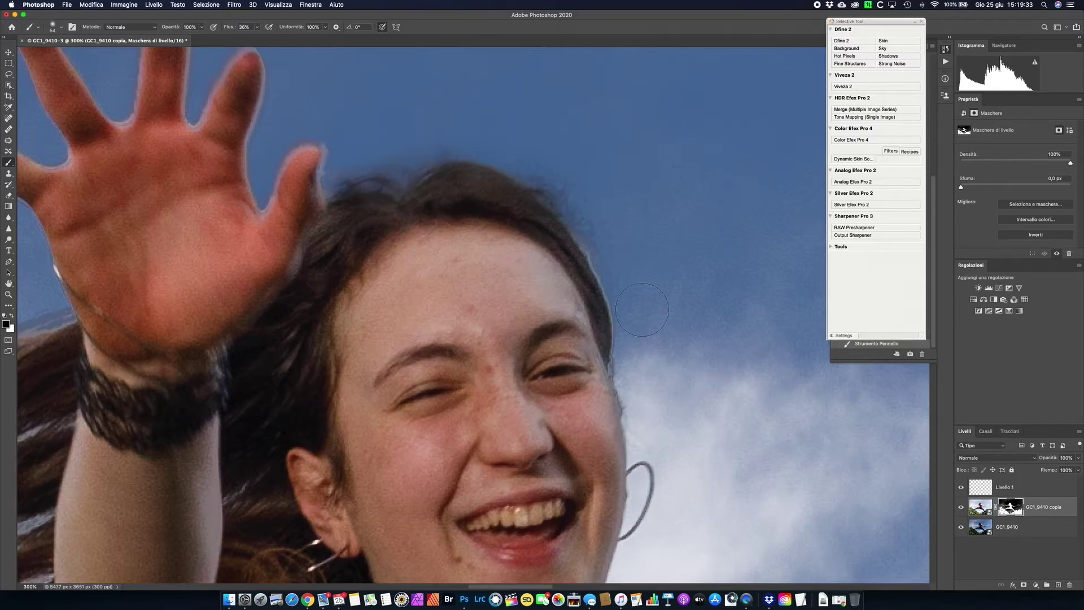
Swap the brush colour to white and zoom in to inspect the raised hand's edges
{"action": "scroll", "coordinate": [678, 311], "scroll_direction": "down", "scroll_amount": 5}
{"action": "key", "text": "x"}
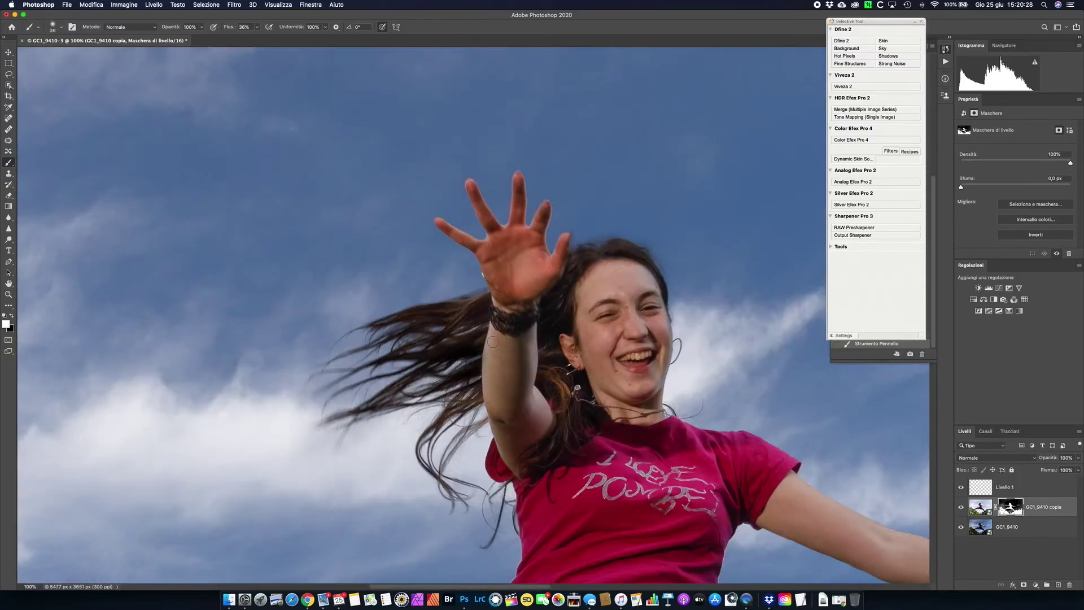
{"action": "scroll", "coordinate": [632, 556], "scroll_direction": "down", "scroll_amount": 3}
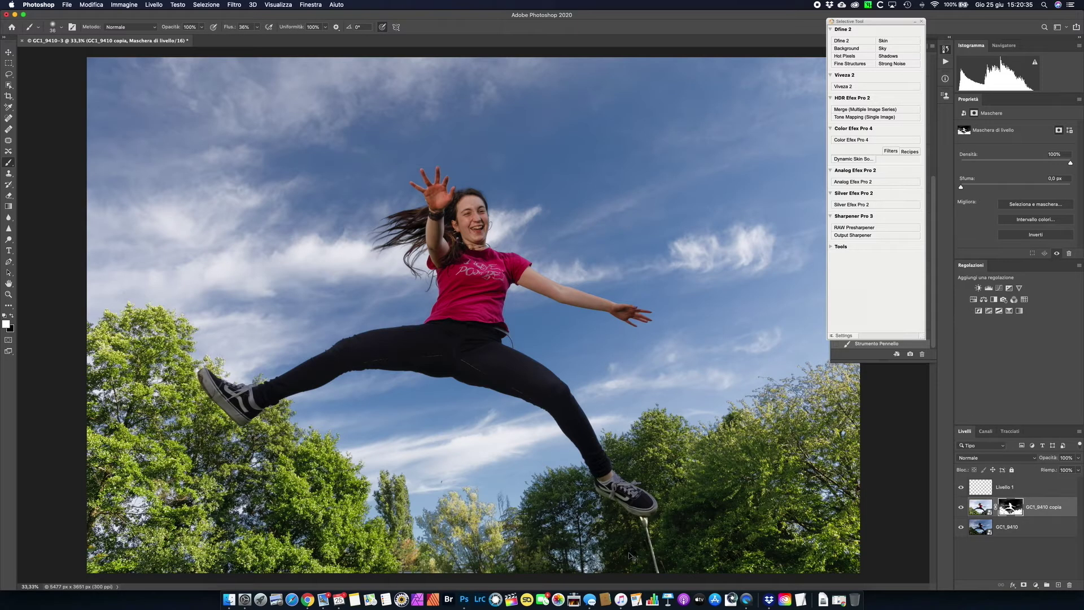
{"action": "key", "text": "z"}
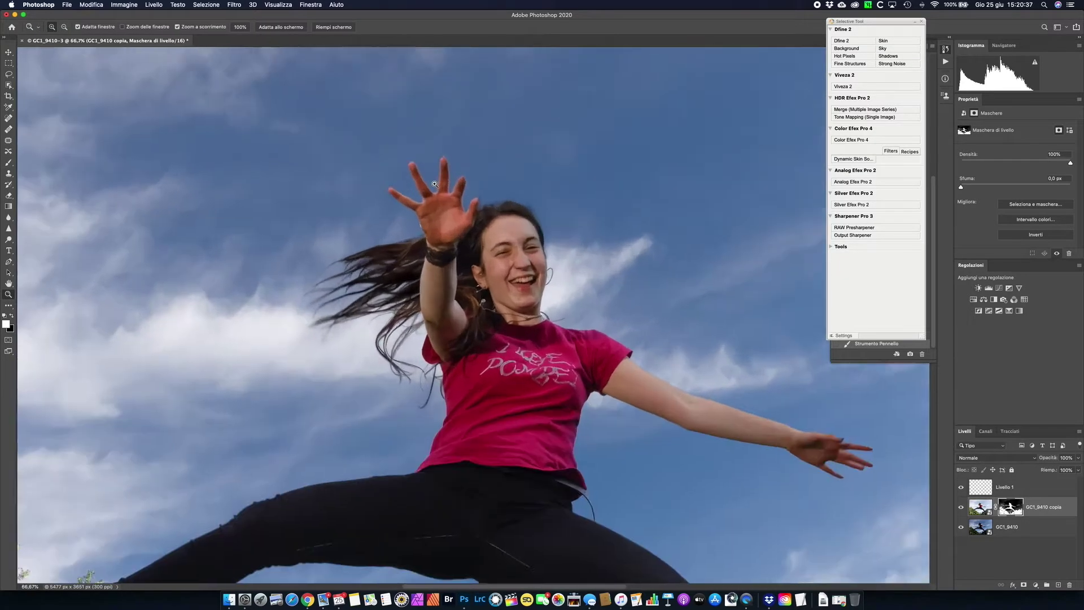
{"action": "left_click_drag", "start_coordinate": [430, 175], "coordinate": [441, 222]}
{"action": "left_click_drag", "start_coordinate": [429, 261], "coordinate": [447, 358]}
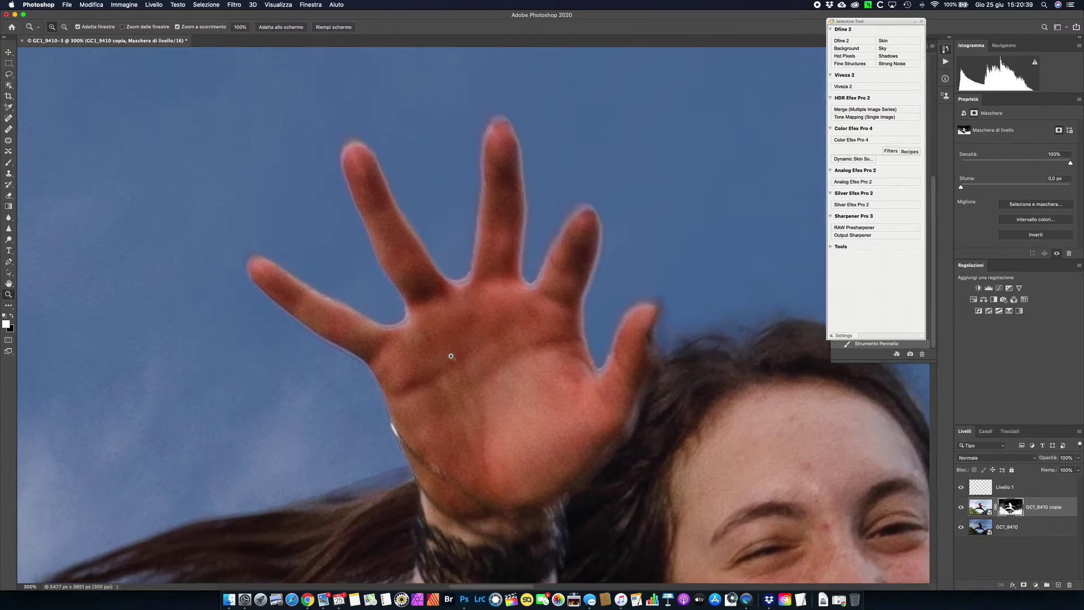
{"action": "left_click", "coordinate": [452, 351]}
Target Livello 1 for retouching and zoom in on the shoe and pole
{"action": "left_click", "coordinate": [980, 496]}
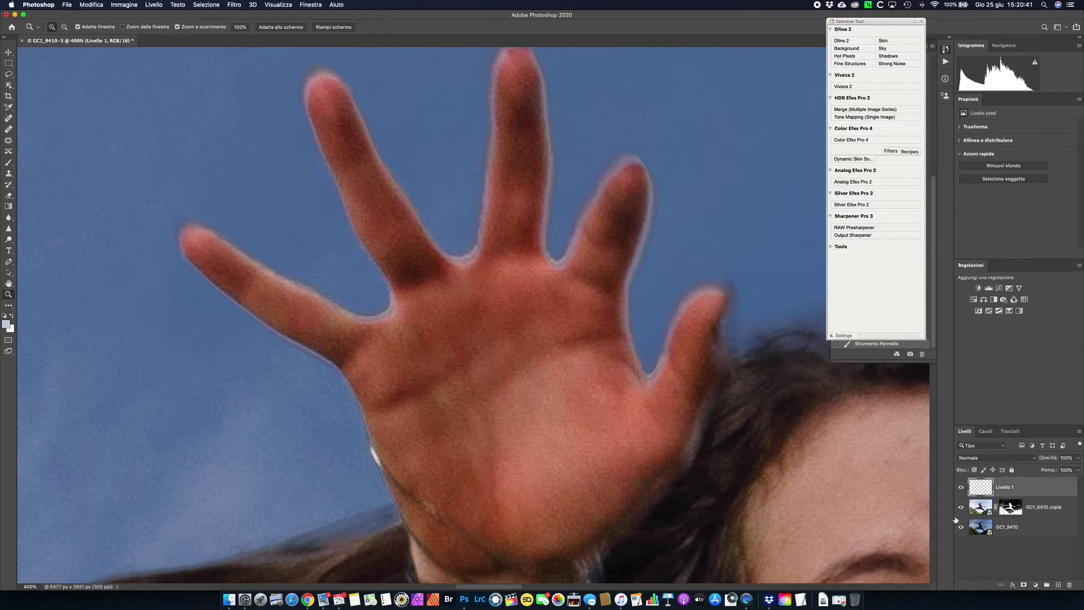
{"action": "key", "text": "b"}
{"action": "key", "text": "alt+bracketleft"}
{"action": "key", "text": "s"}
{"action": "key", "text": "alt+bracketright"}
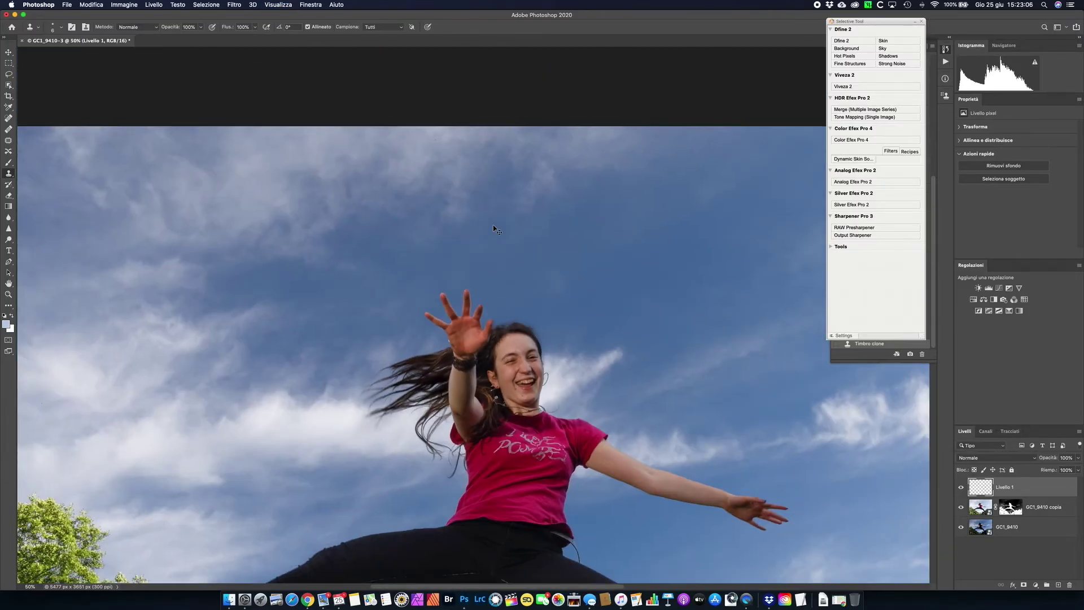
{"action": "key", "text": "super+minus"}
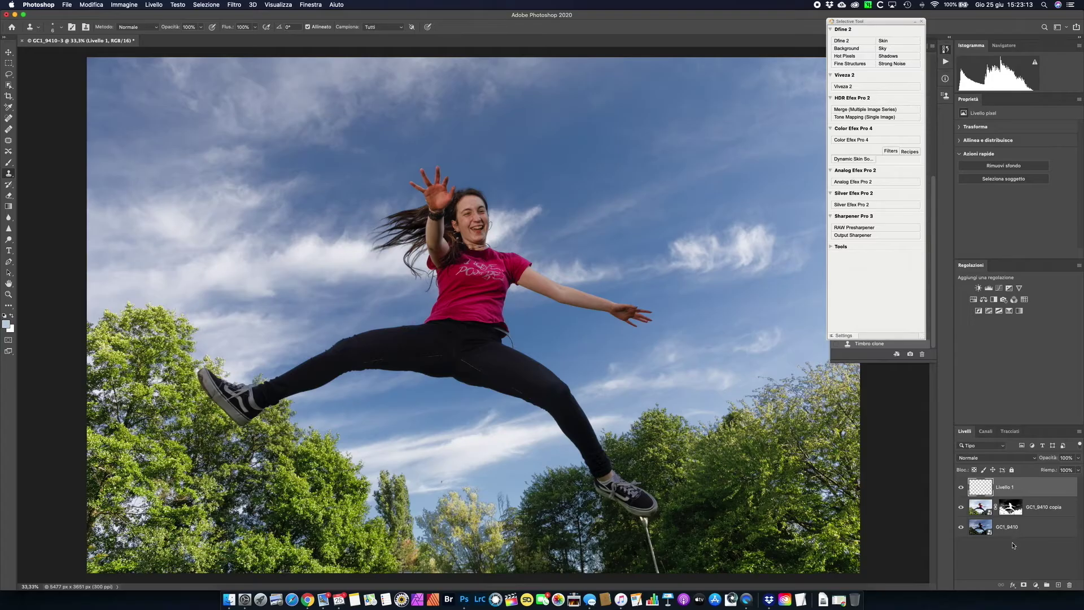
{"action": "key", "text": "z"}
{"action": "left_click_drag", "start_coordinate": [559, 400], "coordinate": [592, 400]}
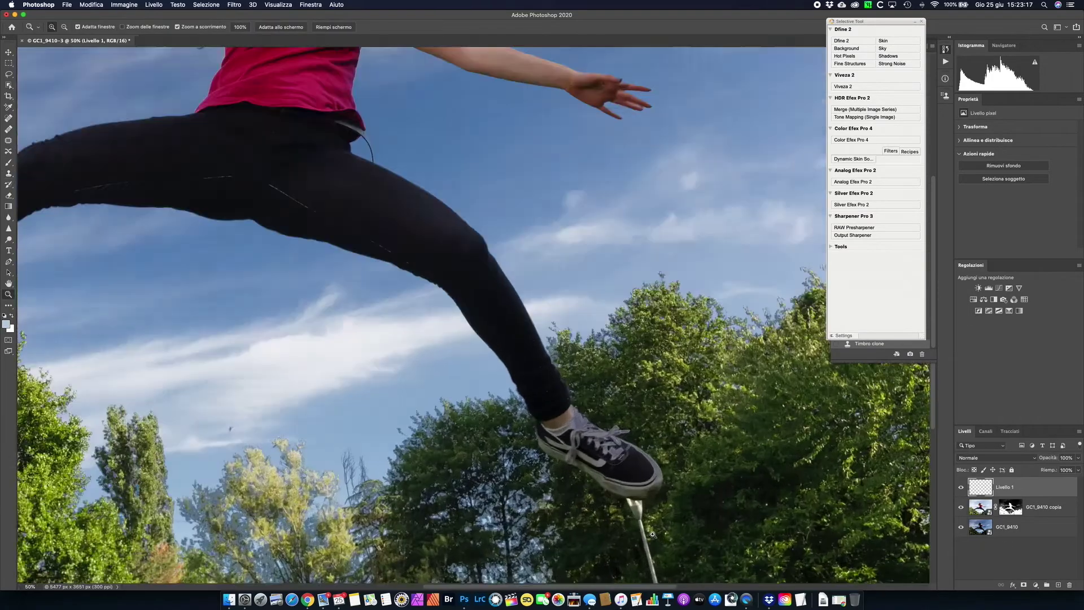
Clone foliage over the pole beneath the shoe and heal the area
{"action": "key", "text": "s"}
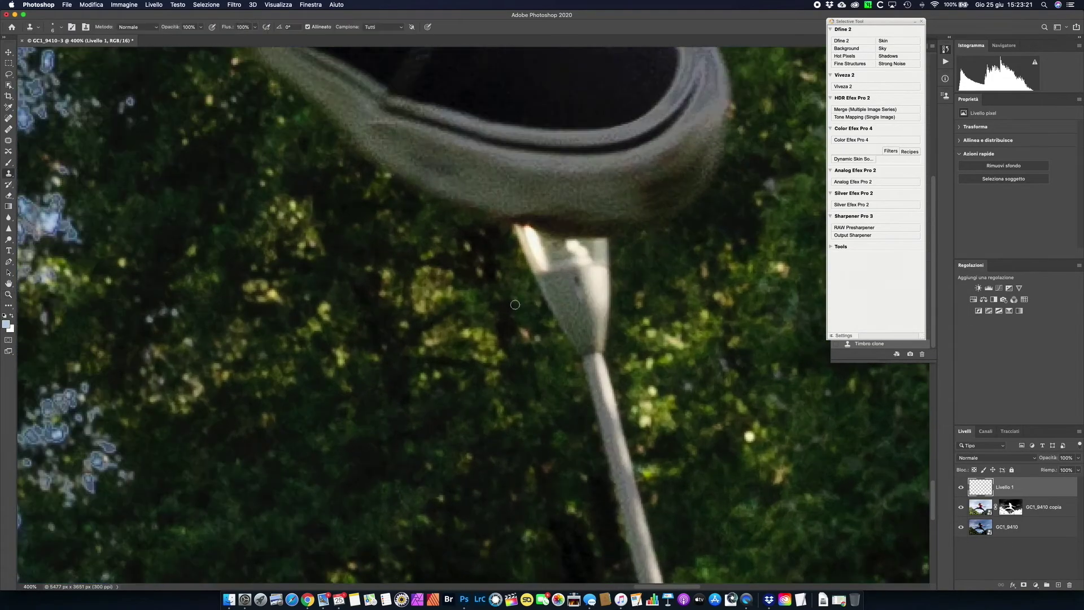
{"action": "mouse_move", "coordinate": [517, 229]}
{"action": "left_mouse_down"}
{"action": "mouse_move", "coordinate": [568, 261]}
{"action": "mouse_move", "coordinate": [587, 395]}
{"action": "left_mouse_up"}
{"action": "key", "text": "j"}
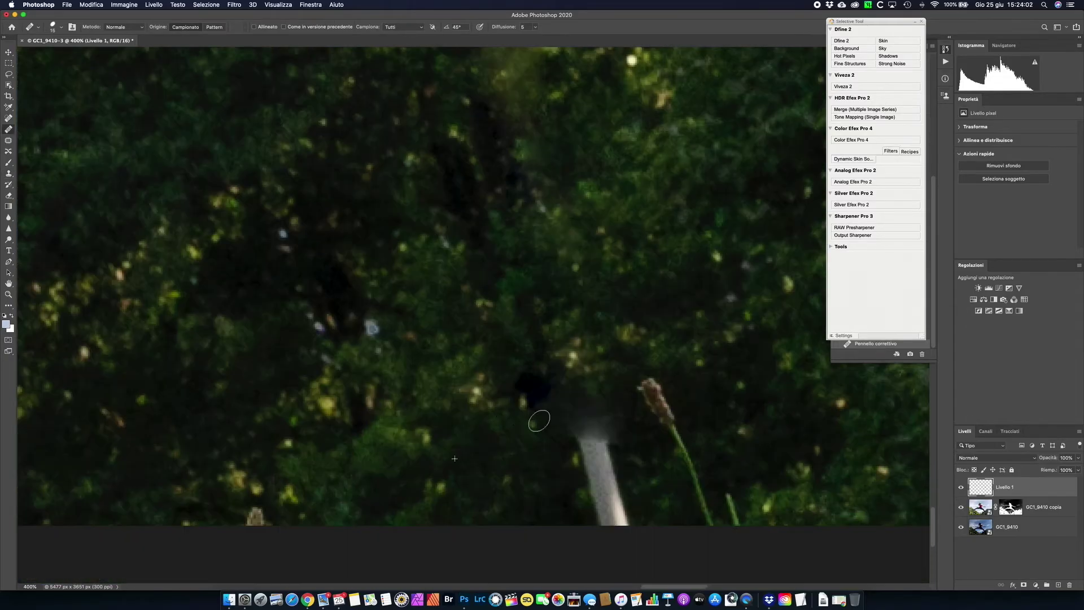
{"action": "key", "text": "super+minus"}
{"action": "left_click_drag", "start_coordinate": [313, 310], "coordinate": [637, 376]}
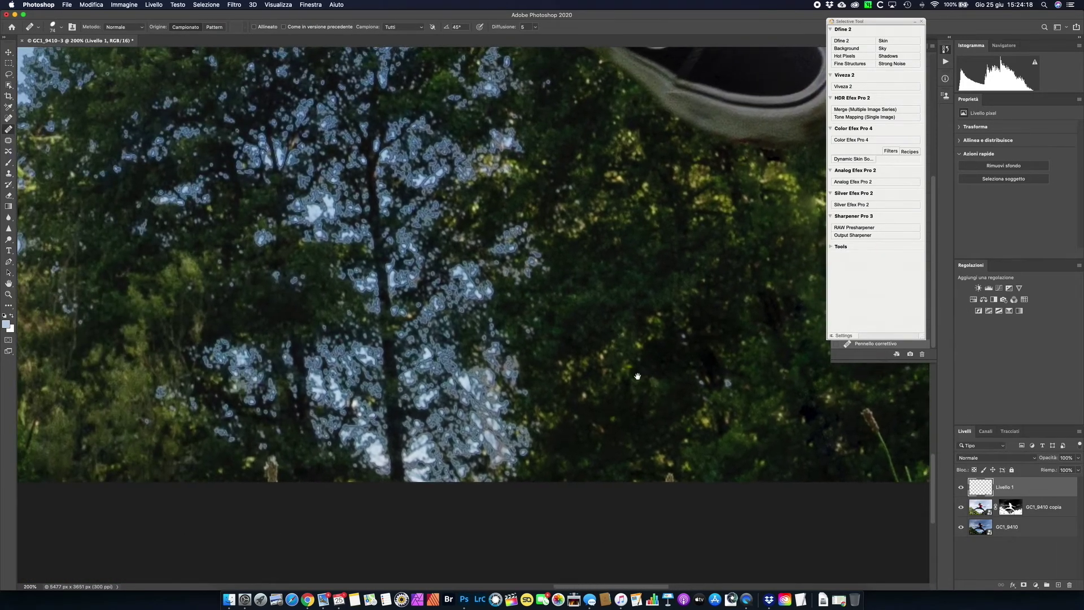
{"action": "key", "text": "super+minus"}
{"action": "key", "text": "super+minus"}
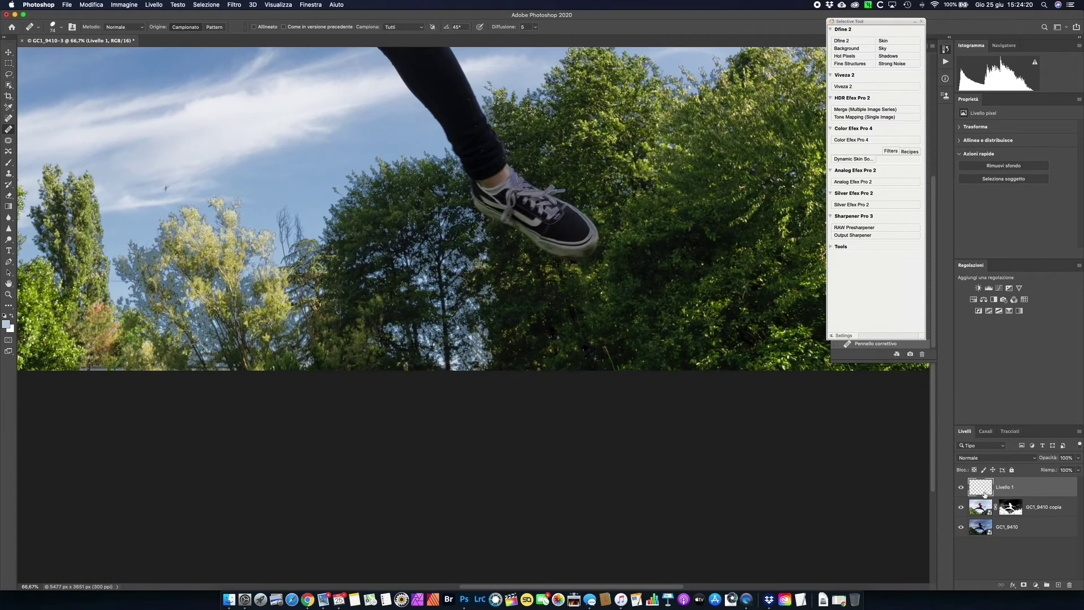
Paint the sky copy's mask along the treetops with a 140 px brush
{"action": "left_click", "coordinate": [1010, 507]}
{"action": "key", "text": "b"}
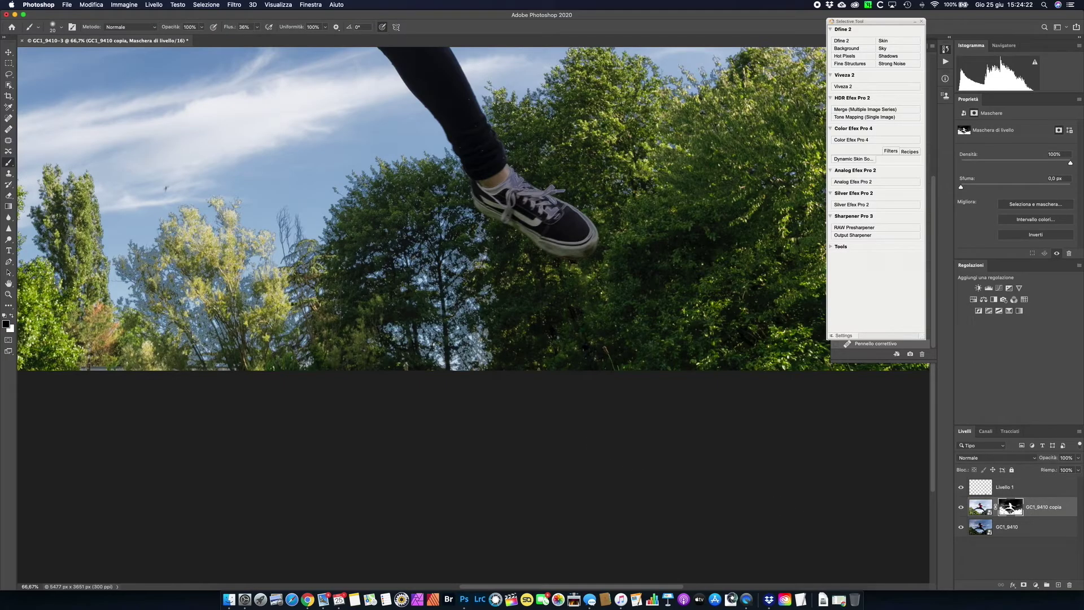
{"action": "right_click", "coordinate": [459, 310]}
{"action": "type", "text": "140"}
{"action": "key", "text": "Return"}
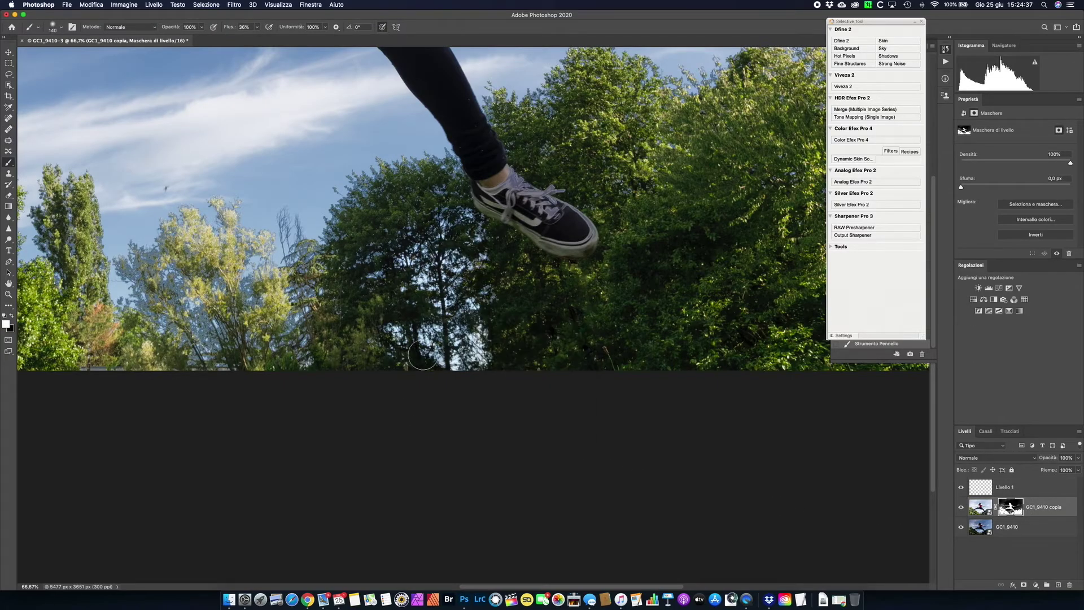
{"action": "left_click_drag", "start_coordinate": [394, 263], "coordinate": [292, 204]}
{"action": "scroll", "coordinate": [279, 373], "scroll_direction": "left", "scroll_amount": 5}
{"action": "scroll", "coordinate": [589, 436], "scroll_direction": "right", "scroll_amount": 10}
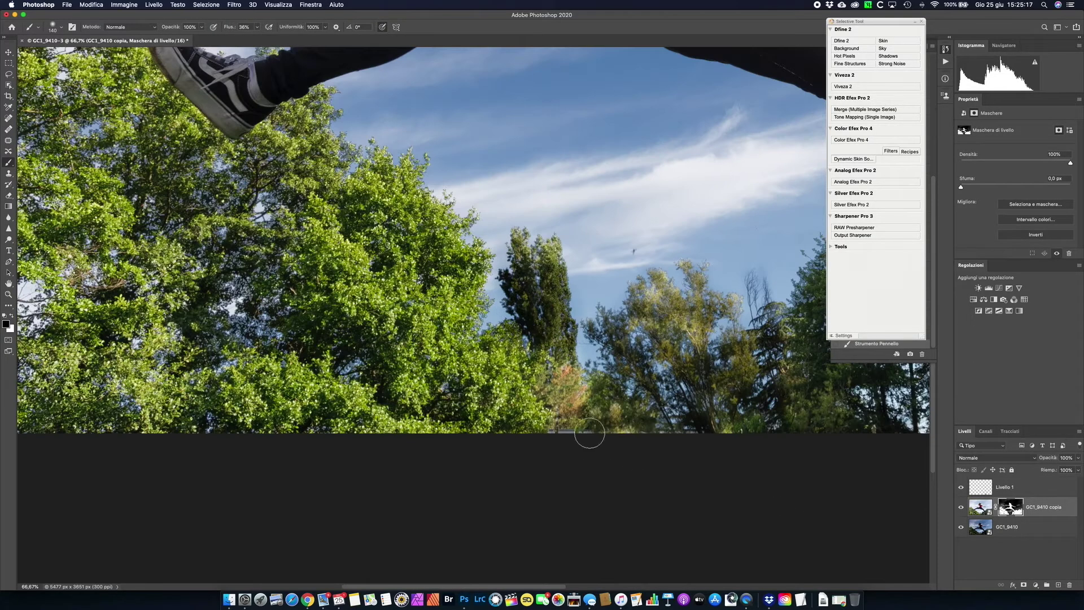
{"action": "scroll", "coordinate": [589, 436], "scroll_direction": "left", "scroll_amount": 5}
{"action": "scroll", "coordinate": [426, 318], "scroll_direction": "up", "scroll_amount": 3}
Zoom in on the clouds over the trees and heal on Livello 1
{"action": "key", "text": "z"}
{"action": "key", "text": "super+0"}
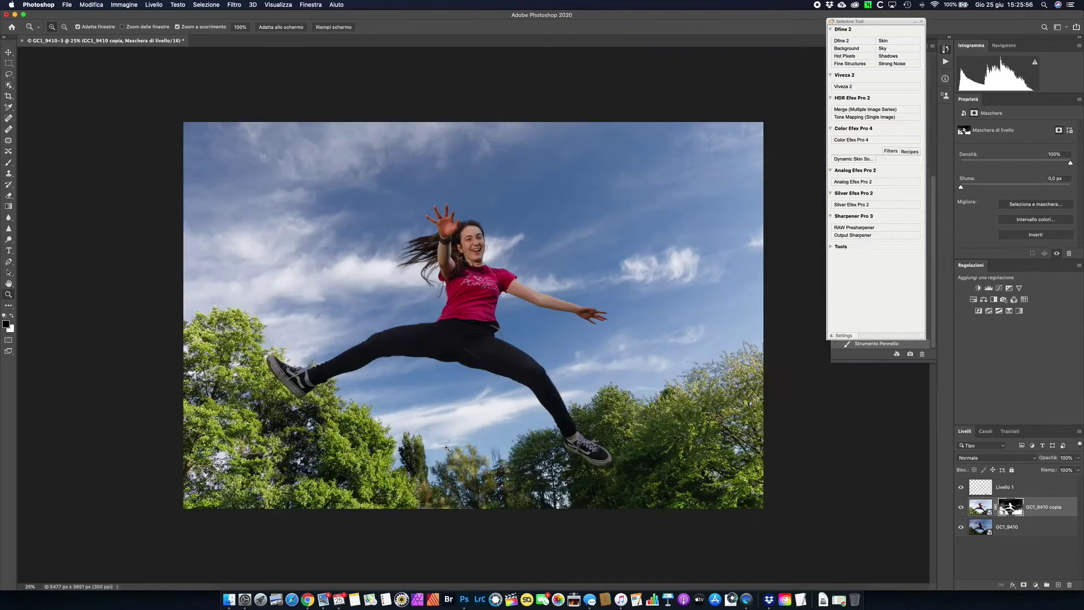
{"action": "left_click_drag", "start_coordinate": [472, 375], "coordinate": [474, 473]}
{"action": "left_click", "coordinate": [475, 474]}
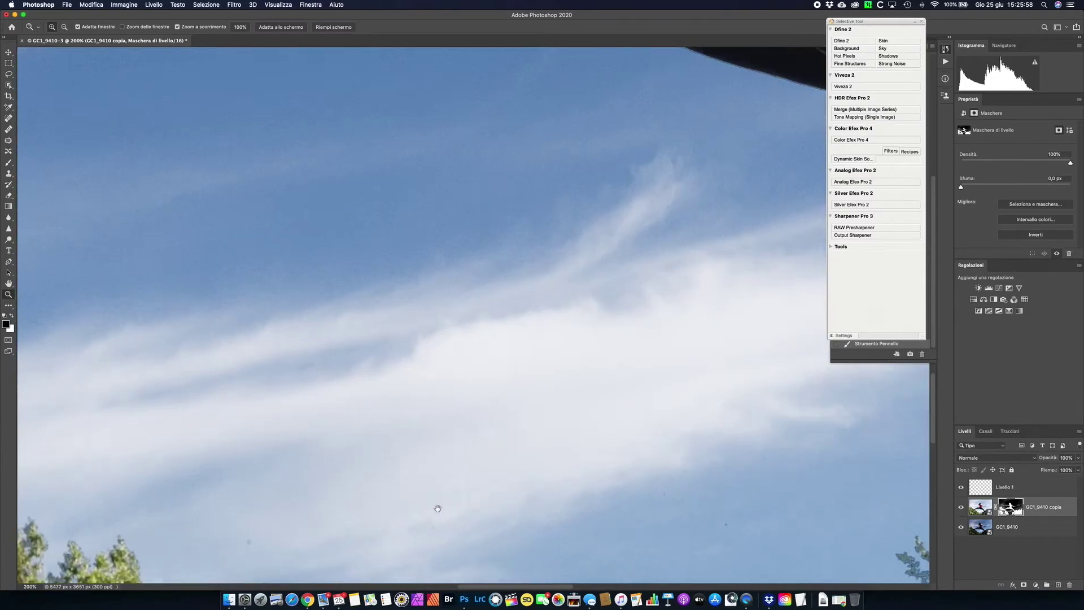
{"action": "left_click", "coordinate": [436, 508]}
{"action": "key", "text": "j"}
{"action": "right_click", "coordinate": [485, 298]}
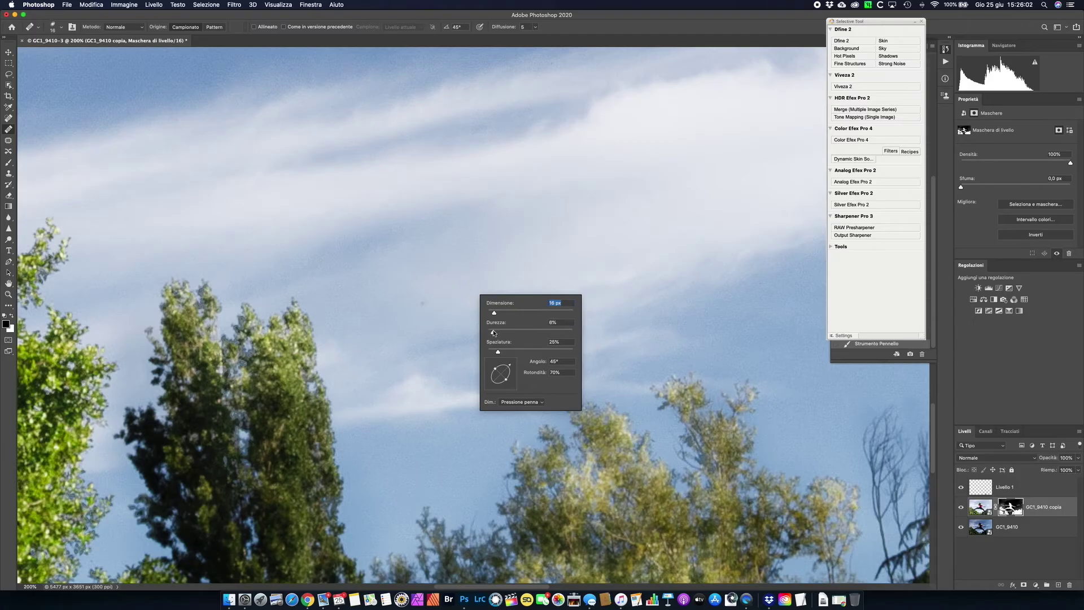
{"action": "key", "text": "alt+bracketright"}
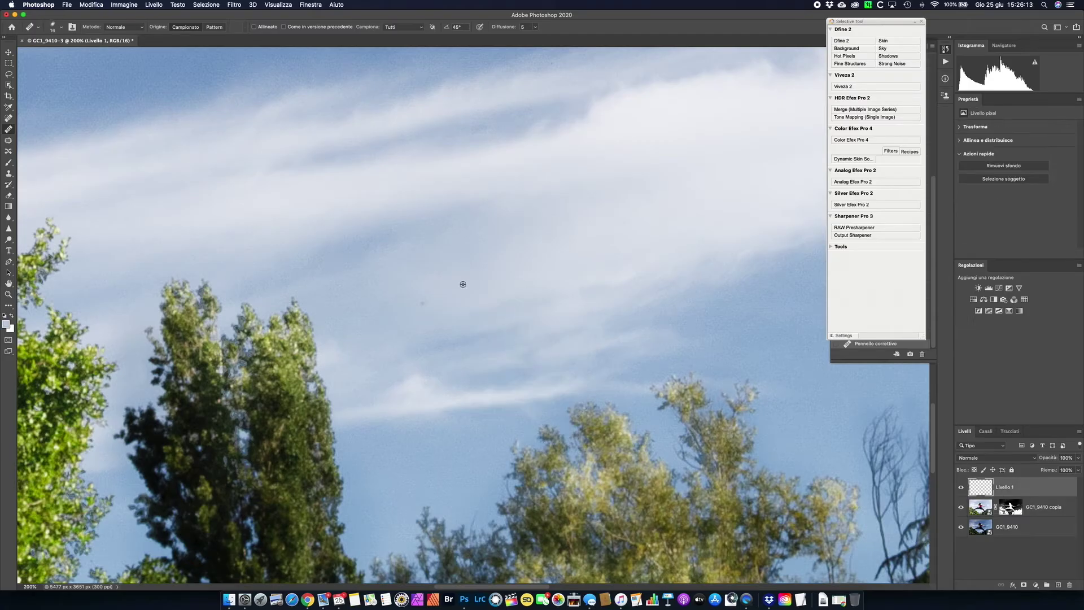
{"action": "scroll", "coordinate": [515, 339], "scroll_direction": "down", "scroll_amount": 3}
{"action": "scroll", "coordinate": [518, 343], "scroll_direction": "down", "scroll_amount": 3}
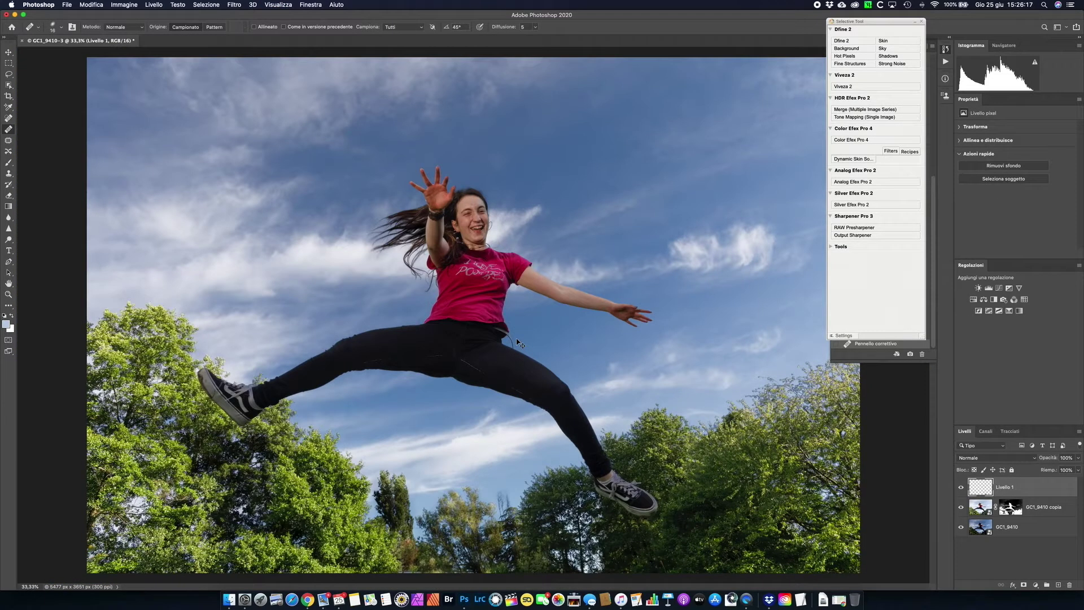
{"action": "scroll", "coordinate": [519, 342], "scroll_direction": "down", "scroll_amount": 1}
Check the shoe and leg up close, then flatten the layers with Unico livello
{"action": "key", "text": "z"}
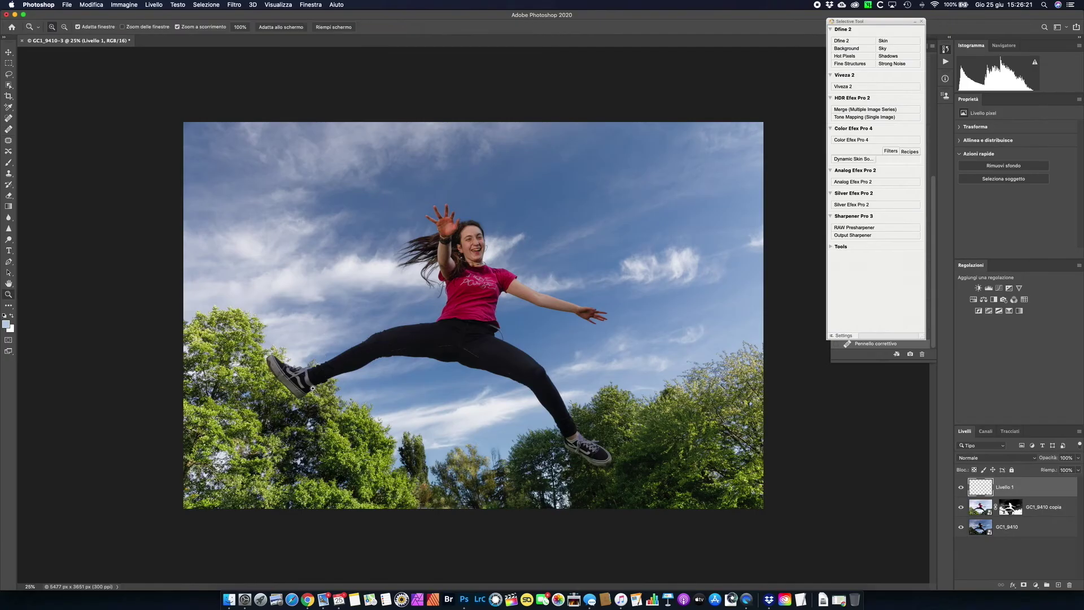
{"action": "left_click_drag", "start_coordinate": [305, 384], "coordinate": [693, 269]}
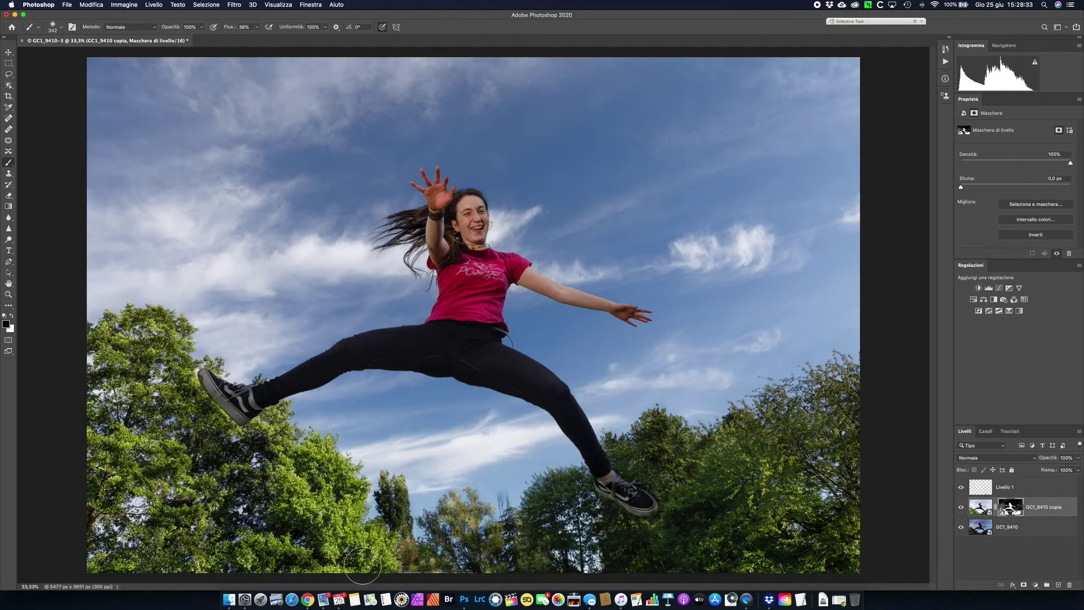
{"action": "right_click", "coordinate": [1028, 489]}
{"action": "left_click", "coordinate": [967, 486]}
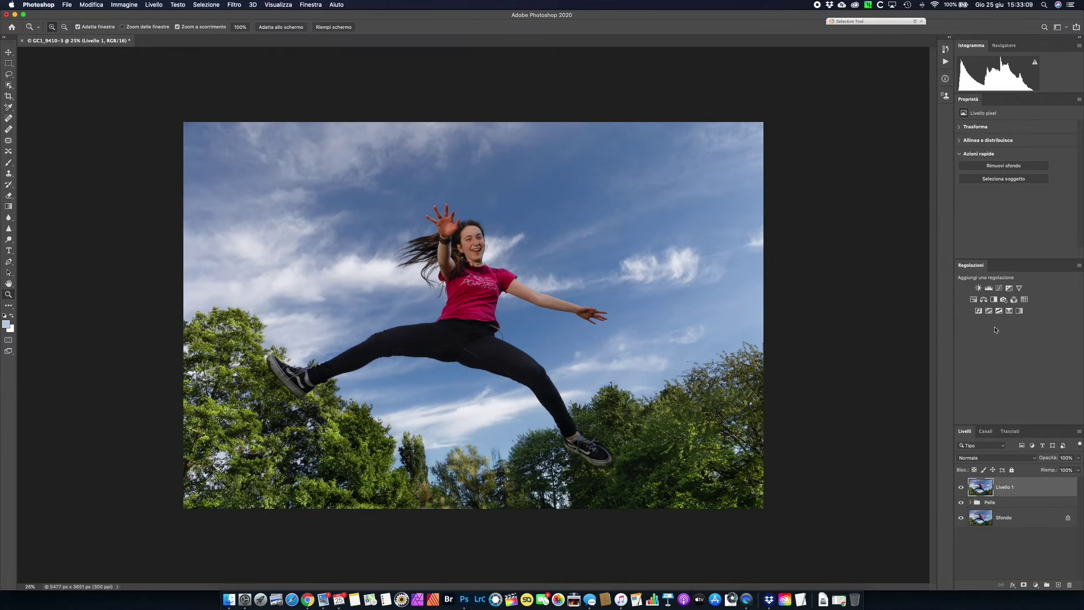
Add a dark navy Solid Color fill layer blended in Luce soffusa
{"action": "left_click", "coordinate": [1037, 585]}
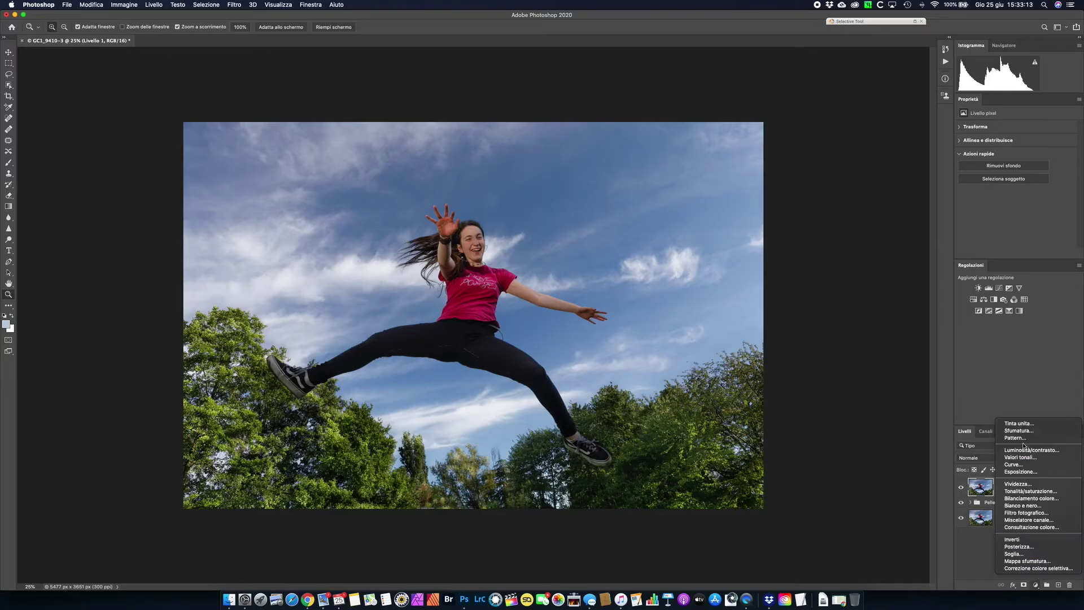
{"action": "left_click", "coordinate": [1000, 419]}
{"action": "left_click", "coordinate": [577, 234]}
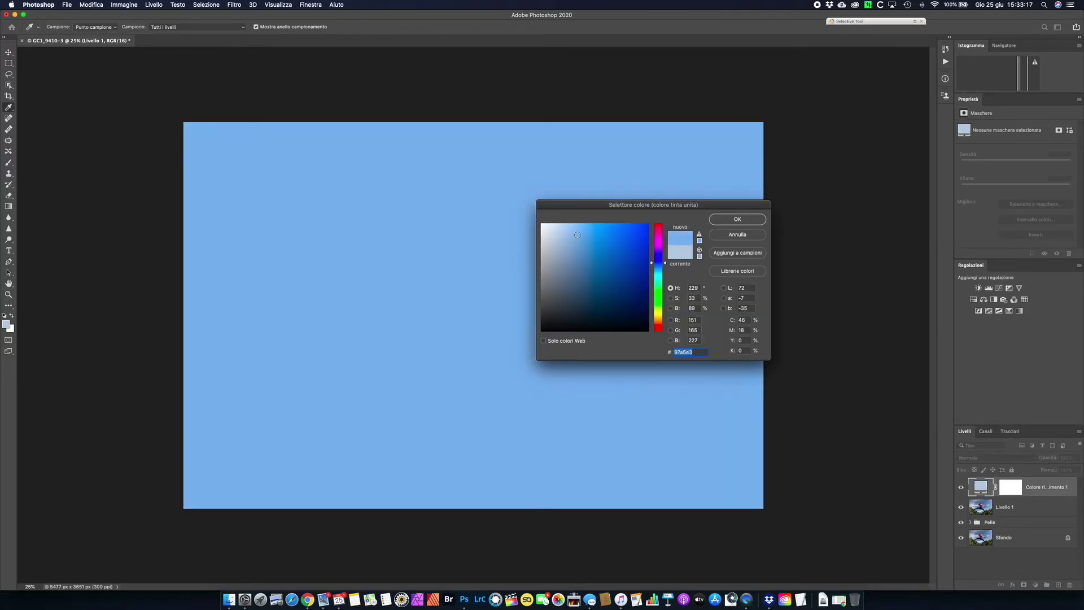
{"action": "mouse_move", "coordinate": [583, 230]}
{"action": "left_mouse_down"}
{"action": "mouse_move", "coordinate": [587, 301]}
{"action": "mouse_move", "coordinate": [599, 294]}
{"action": "left_mouse_up"}
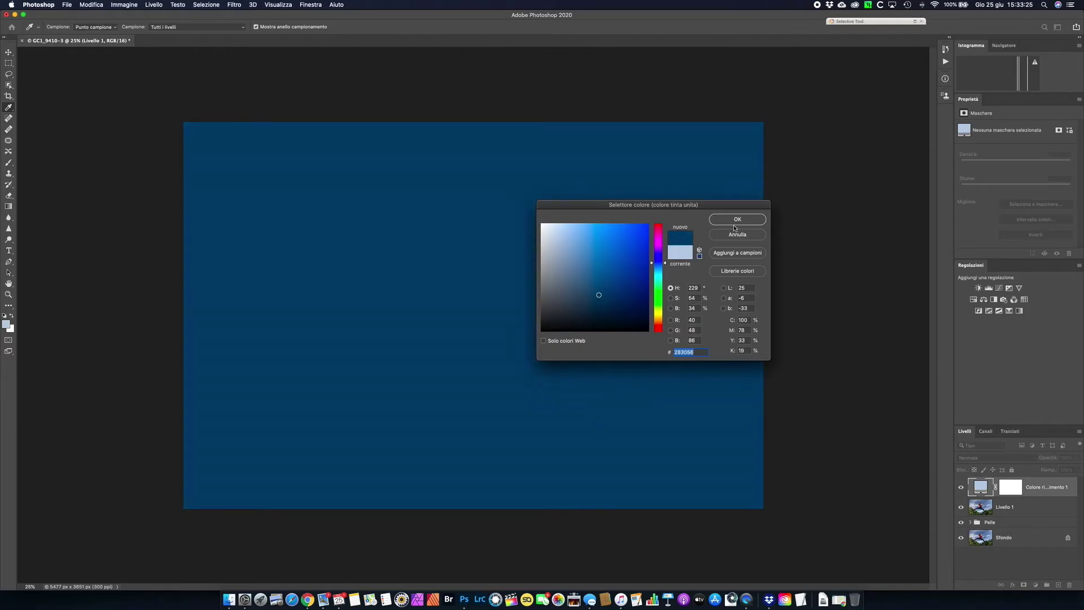
{"action": "left_click", "coordinate": [735, 225]}
{"action": "left_click", "coordinate": [983, 458]}
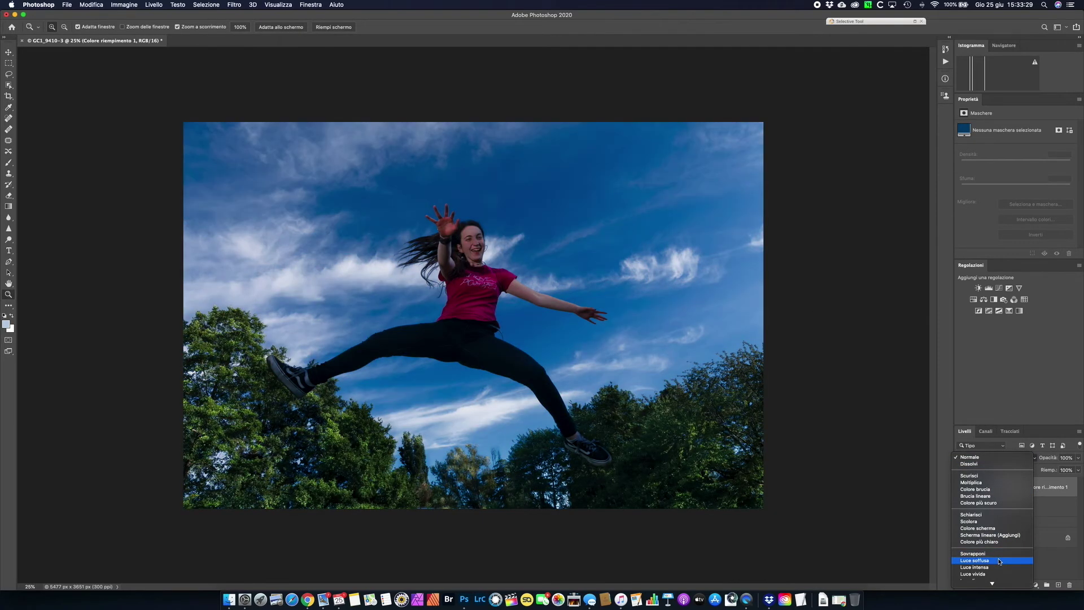
{"action": "left_click", "coordinate": [1000, 562]}
{"action": "double_click", "coordinate": [994, 486]}
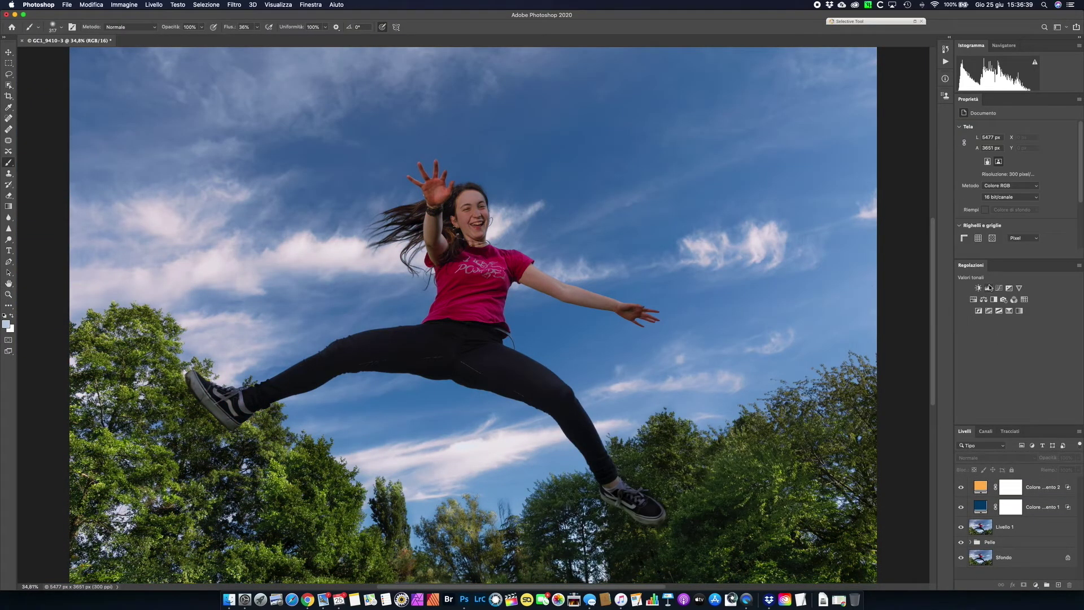
Add a Levels layer brightening the midtones, masked by a Color Range selection
{"action": "left_click", "coordinate": [989, 289]}
{"action": "left_click_drag", "start_coordinate": [1022, 191], "coordinate": [1016, 195]}
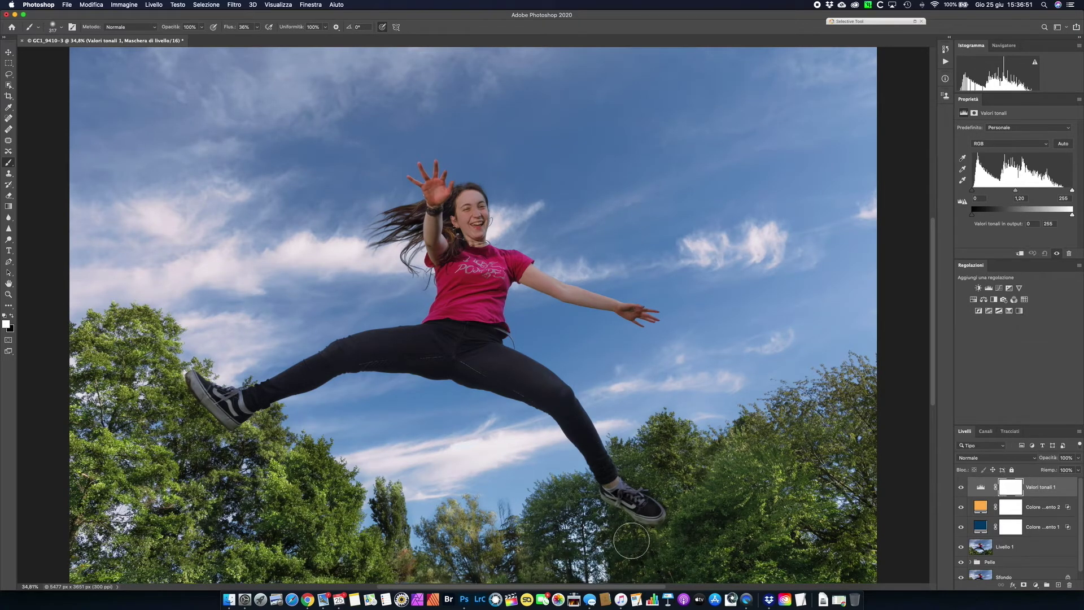
{"action": "left_click", "coordinate": [206, 5]}
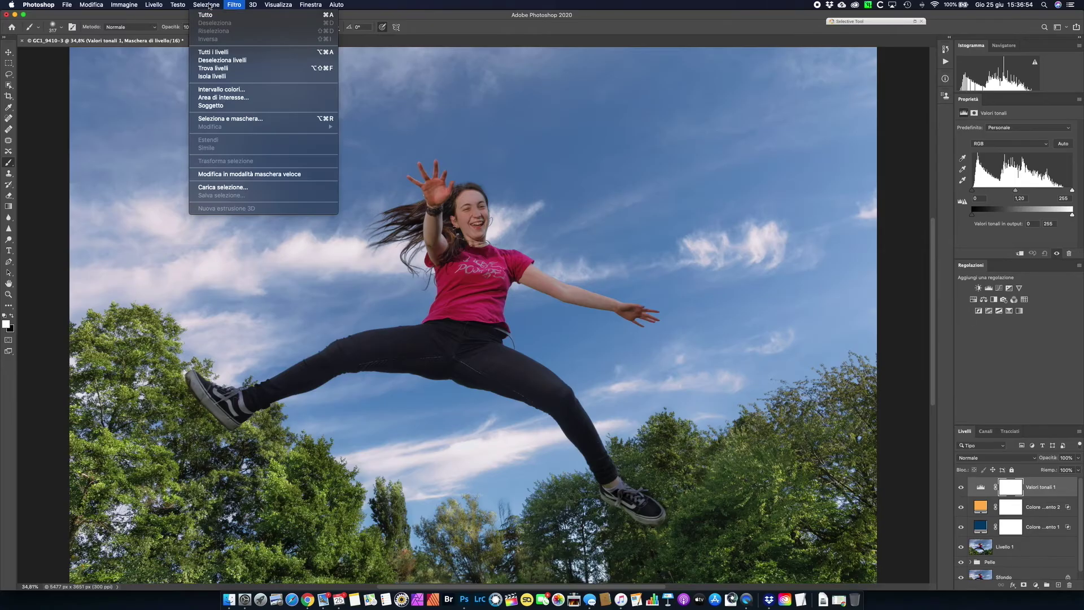
{"action": "left_click", "coordinate": [220, 90]}
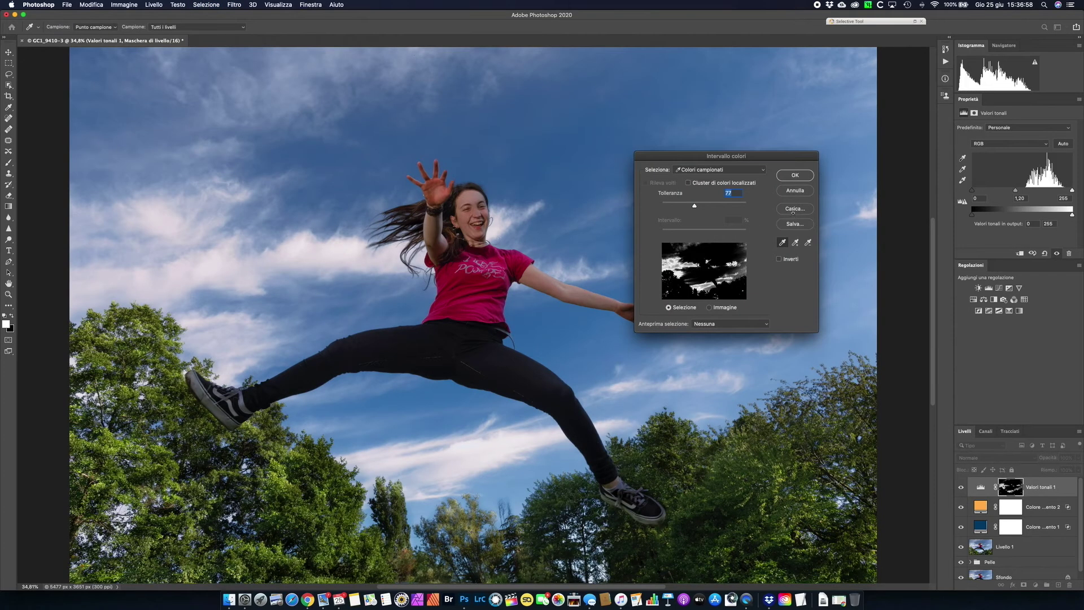
{"action": "mouse_move", "coordinate": [694, 205]}
{"action": "left_mouse_down"}
{"action": "mouse_move", "coordinate": [678, 205]}
{"action": "mouse_move", "coordinate": [723, 211]}
{"action": "left_mouse_up"}
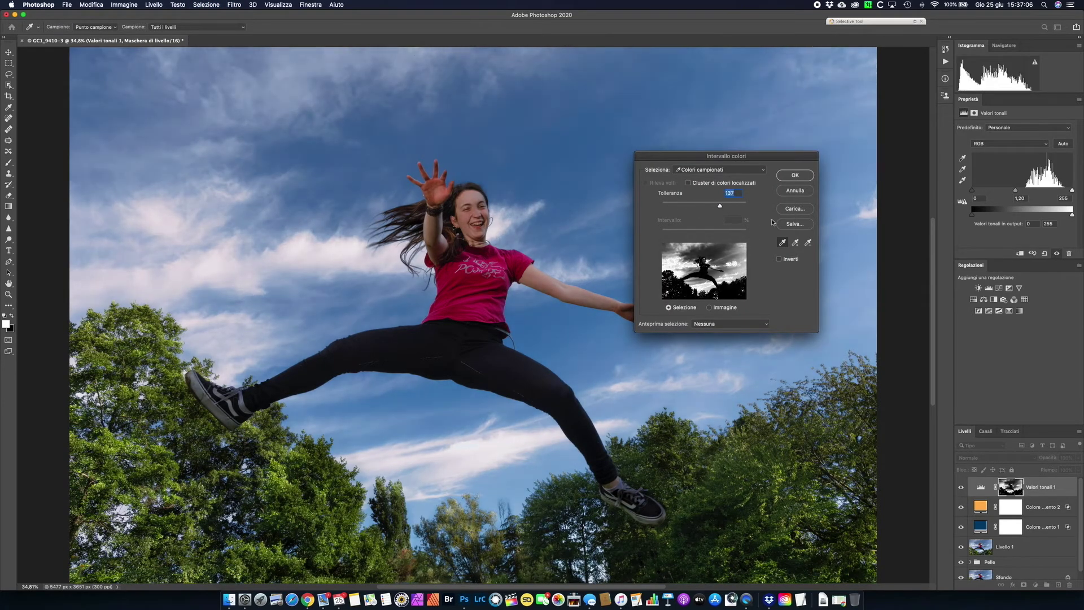
{"action": "left_click", "coordinate": [795, 175]}
Brighten the Levels midtones slightly more and group it with the fills into Gruppo 1
{"action": "left_click", "coordinate": [1005, 488]}
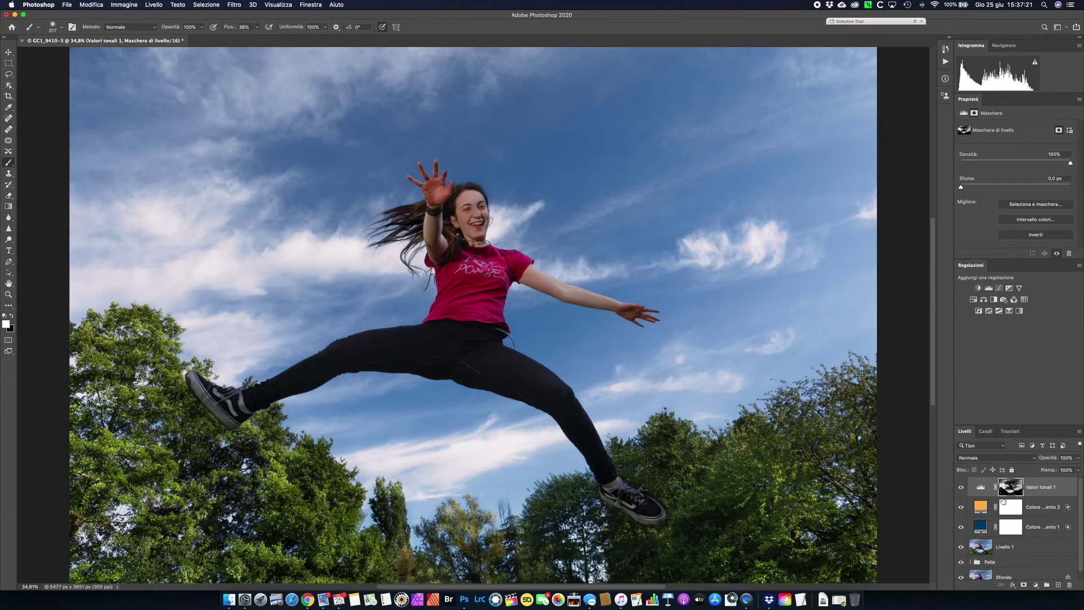
{"action": "left_click", "coordinate": [981, 488]}
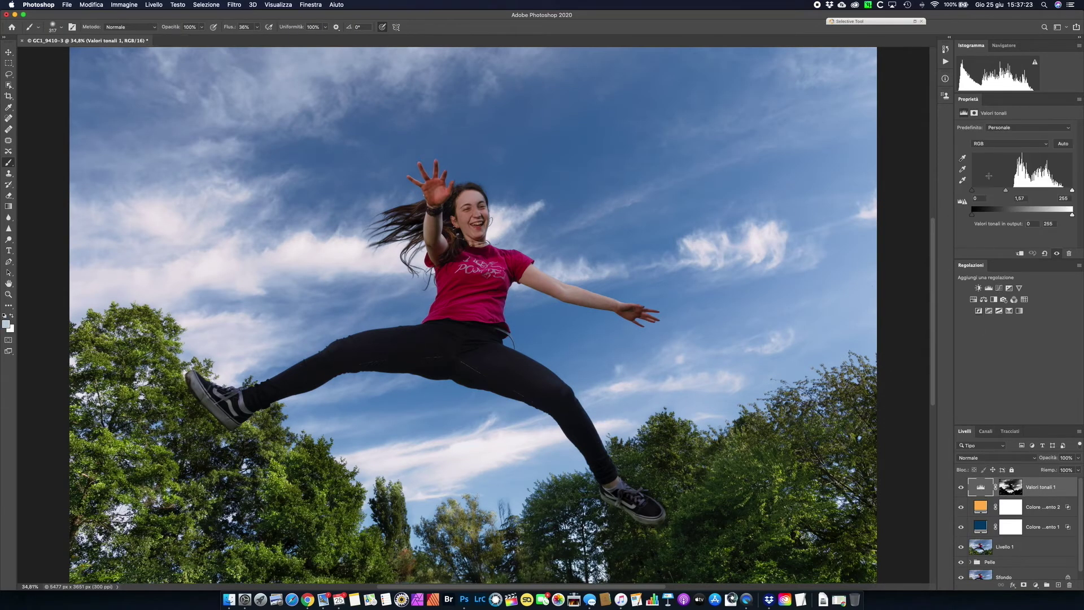
{"action": "left_click_drag", "start_coordinate": [1005, 190], "coordinate": [1001, 200]}
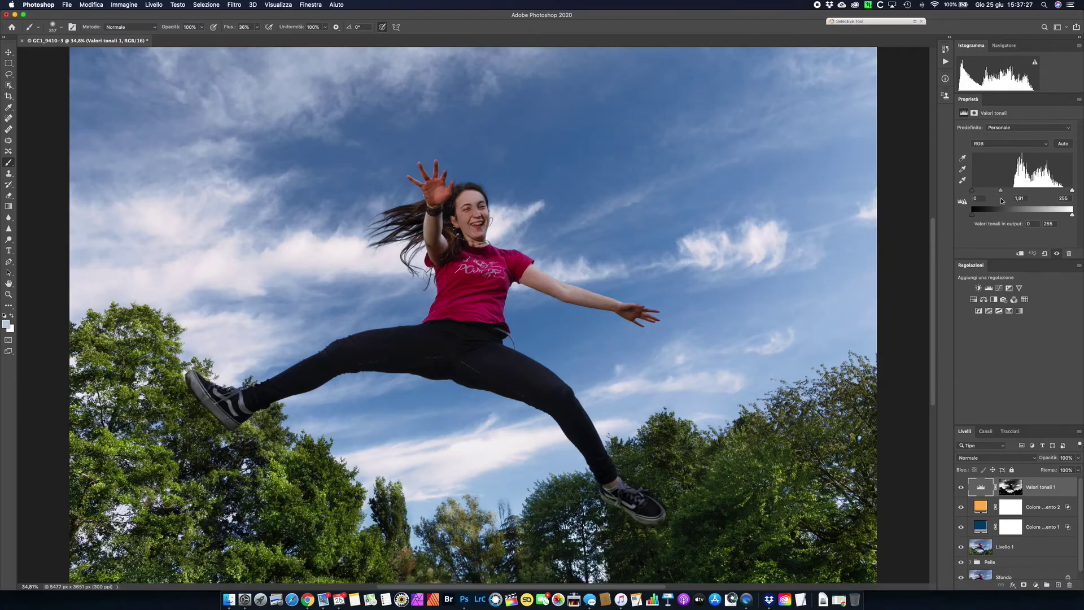
{"action": "left_click", "coordinate": [989, 527], "text": "shift"}
{"action": "key", "text": "ctrl+g"}
{"action": "left_click", "coordinate": [961, 483]}
Add a layer mask to Gruppo 1 and set a 105 px brush at 72% flow
{"action": "left_click", "coordinate": [962, 483]}
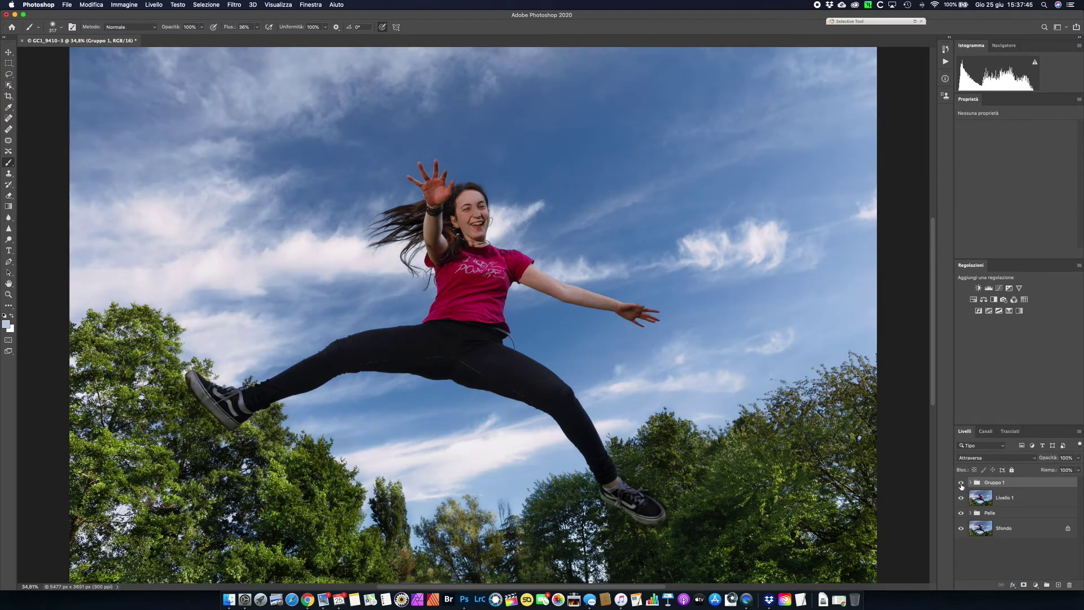
{"action": "left_click", "coordinate": [1035, 587]}
{"action": "key", "text": "d"}
{"action": "key", "text": "shift+7"}
{"action": "key", "text": "shift+2"}
{"action": "right_click", "coordinate": [546, 229]}
{"action": "type", "text": "105"}
{"action": "key", "text": "Return"}
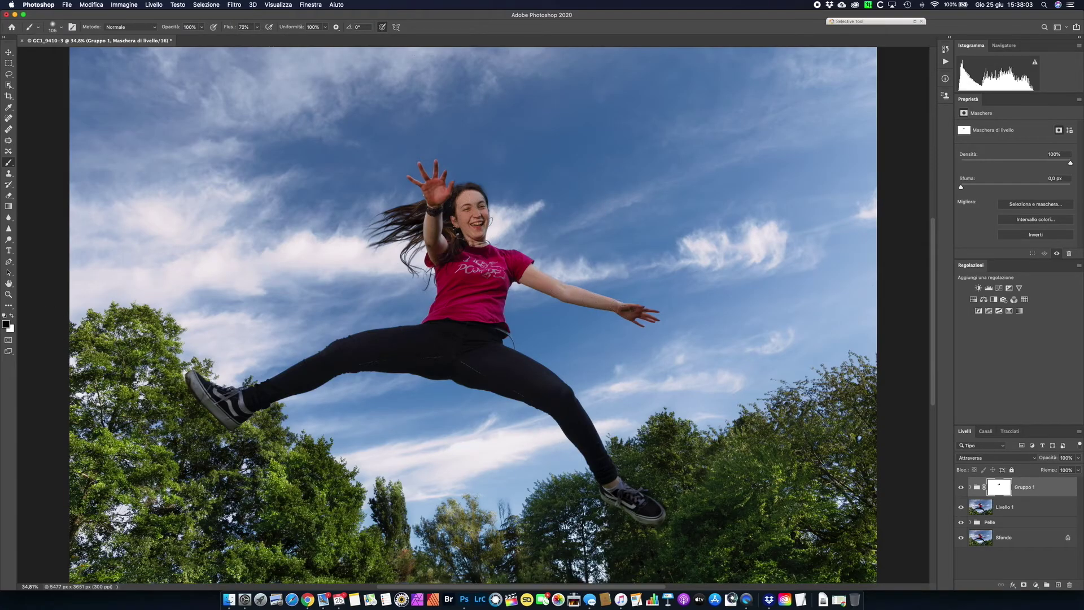
Load the red channel as a selection and create Livello 2 from it
{"action": "left_click", "coordinate": [985, 431]}
{"action": "left_click", "coordinate": [973, 468]}
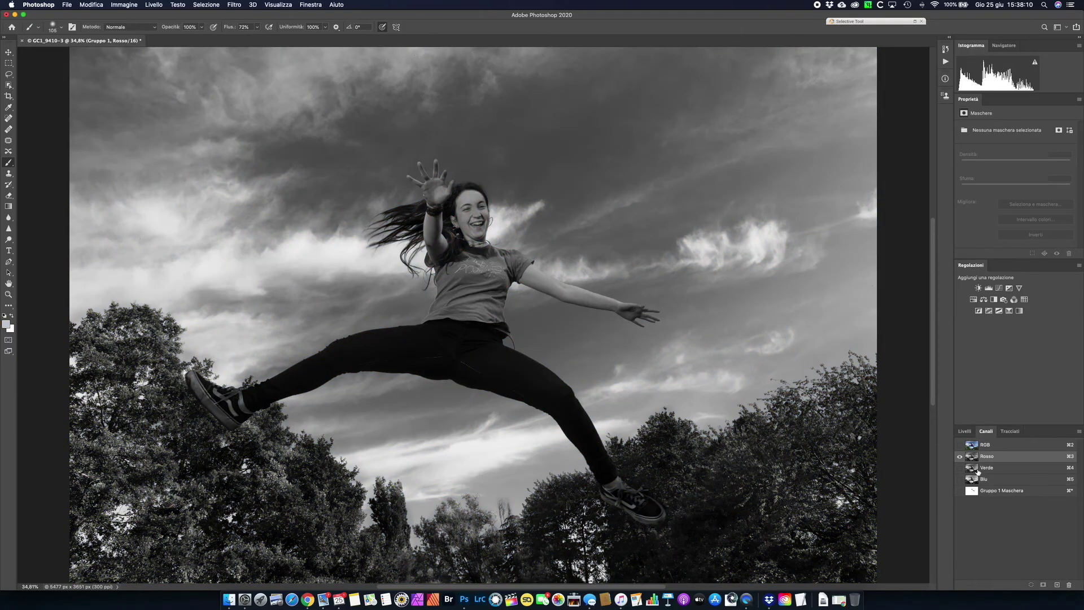
{"action": "left_click", "coordinate": [971, 456]}
{"action": "key", "text": "super+2"}
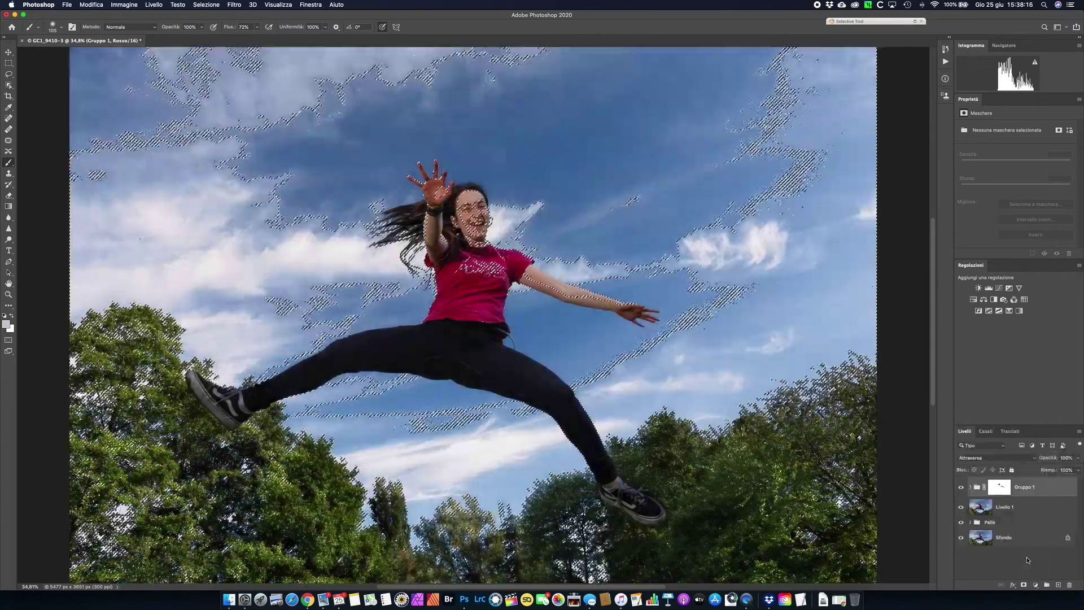
{"action": "key", "text": "super+shift+alt+n"}
{"action": "key", "text": "super+d"}
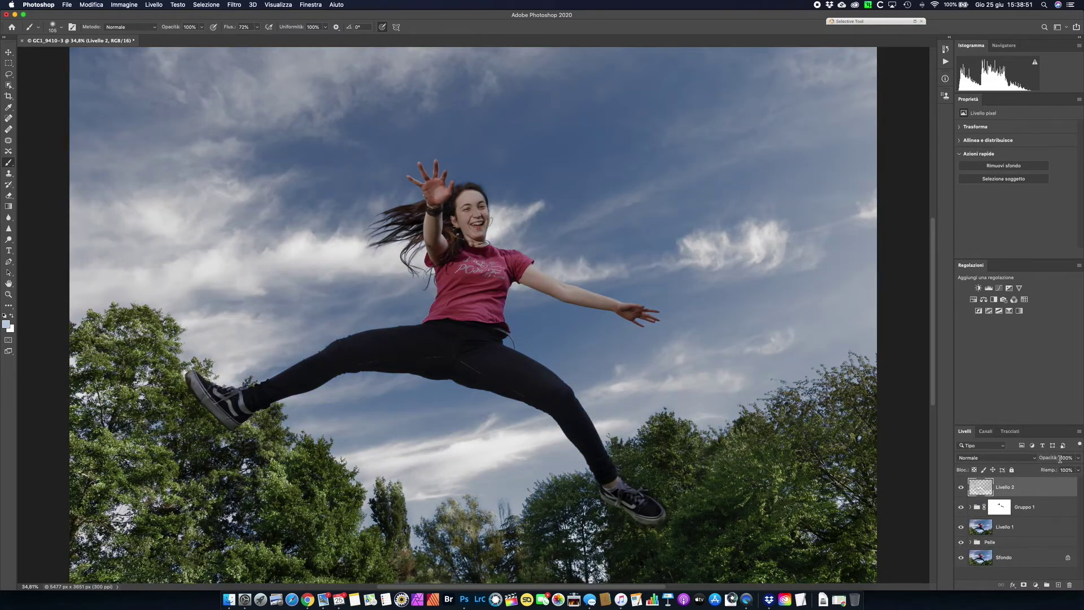
Blend Livello 2 in Sovrapponi at about 61% opacity
{"action": "left_click", "coordinate": [1033, 458]}
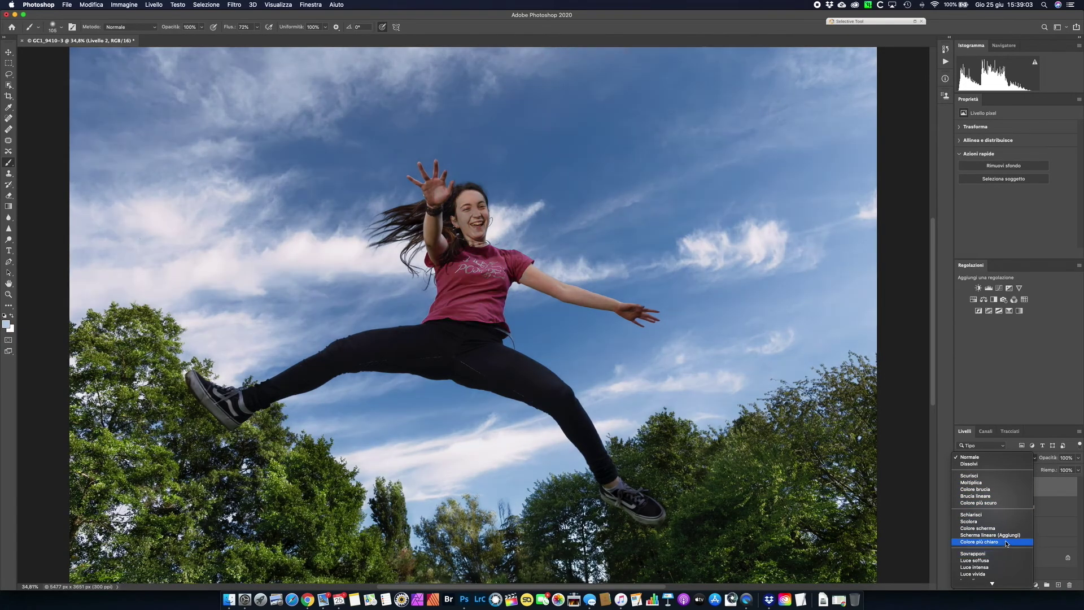
{"action": "left_click", "coordinate": [1006, 554]}
{"action": "left_click", "coordinate": [962, 488]}
{"action": "left_click", "coordinate": [962, 488]}
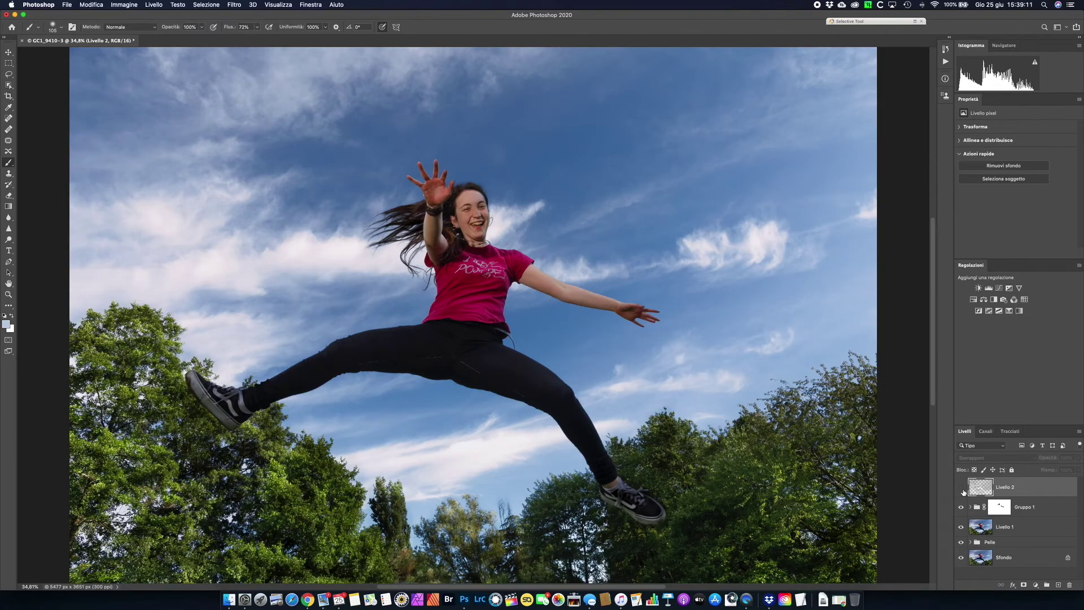
{"action": "key", "text": "super+minus"}
{"action": "left_click", "coordinate": [1079, 459]}
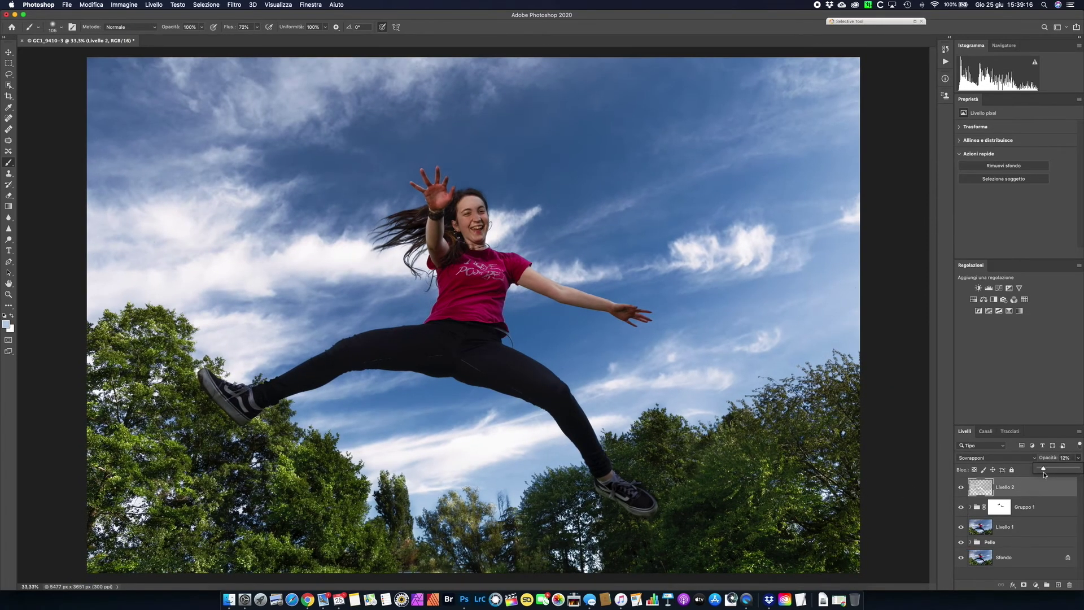
{"action": "left_click_drag", "start_coordinate": [1057, 473], "coordinate": [1064, 511]}
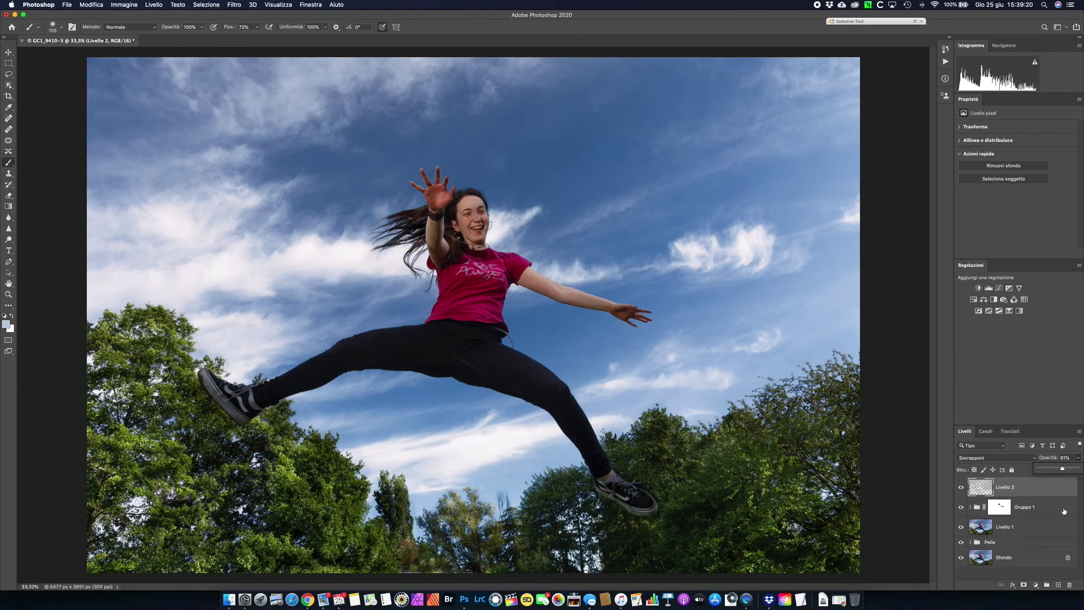
{"action": "left_click", "coordinate": [1035, 573]}
{"action": "left_click", "coordinate": [1029, 488]}
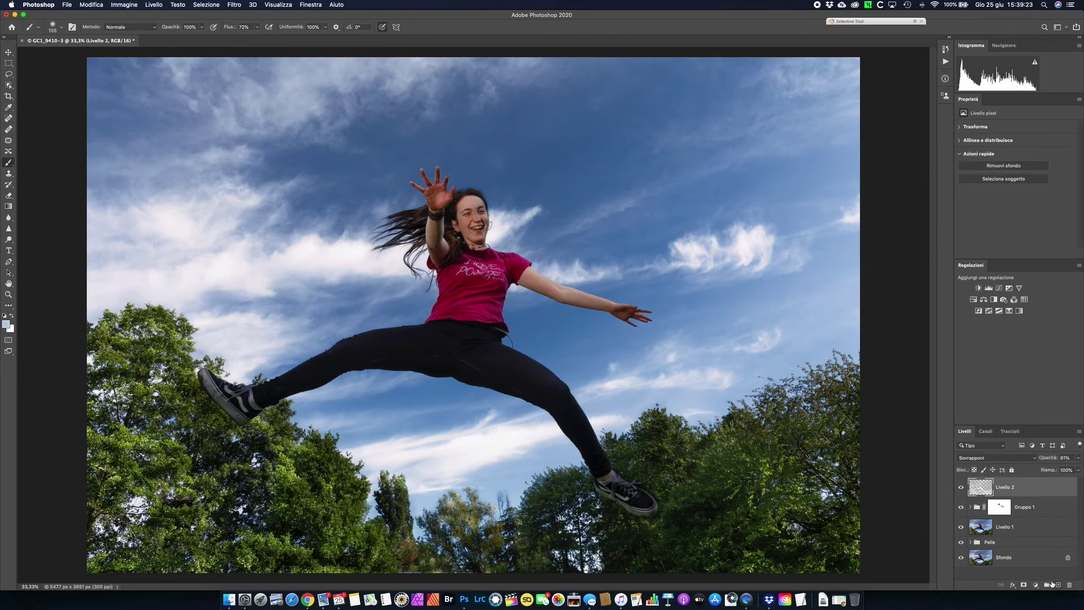
Stamp all visible layers into Livello 3 and Smart Sharpen it with Amount lowered to 142
{"action": "key", "text": "super+alt+shift+e"}
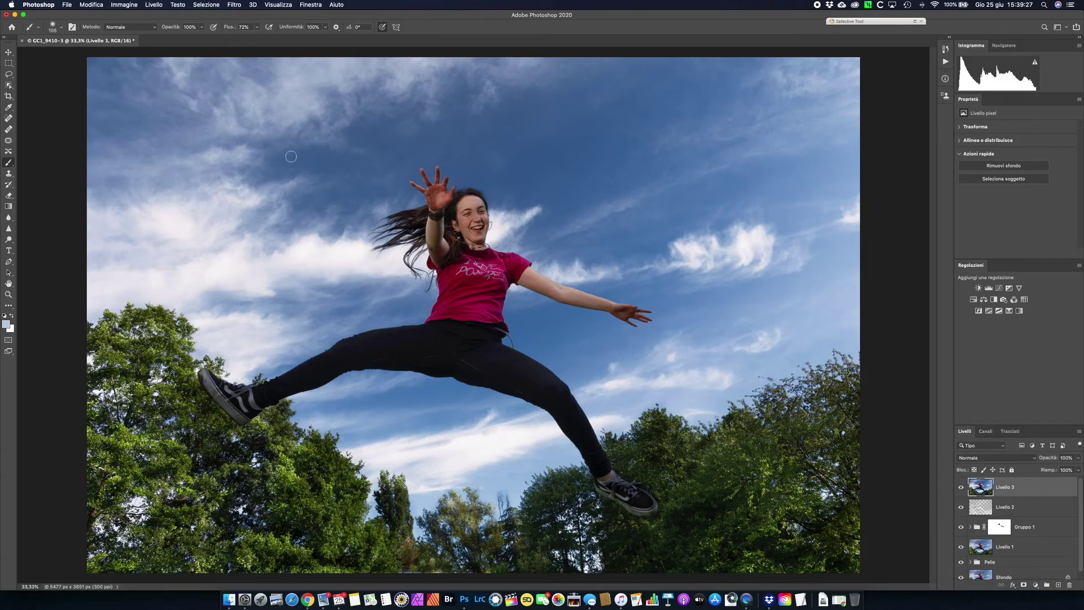
{"action": "left_click", "coordinate": [233, 5]}
{"action": "mouse_move", "coordinate": [246, 137]}
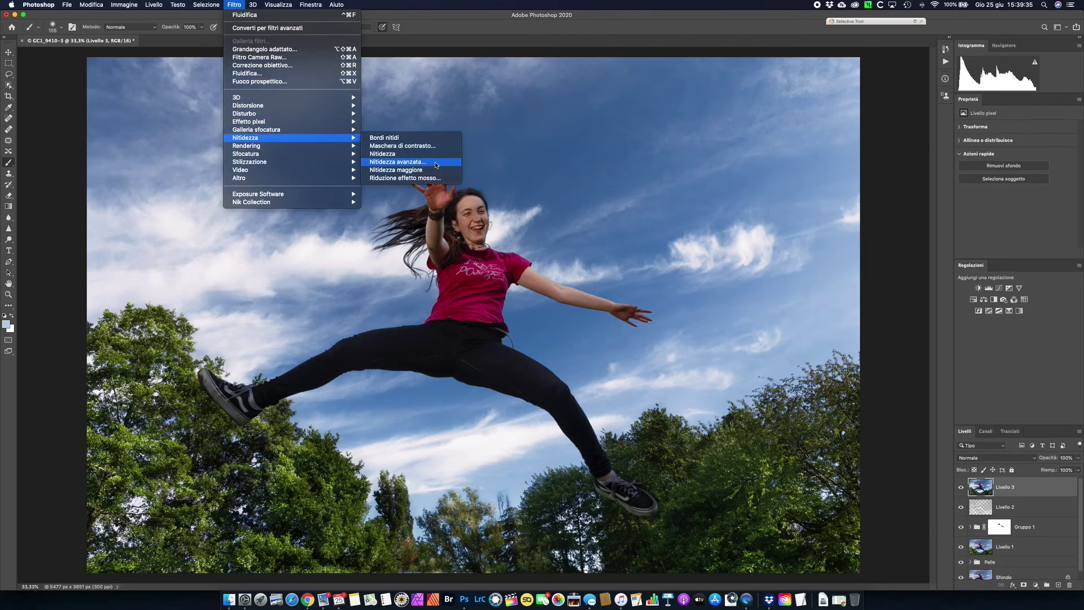
{"action": "left_click", "coordinate": [435, 170]}
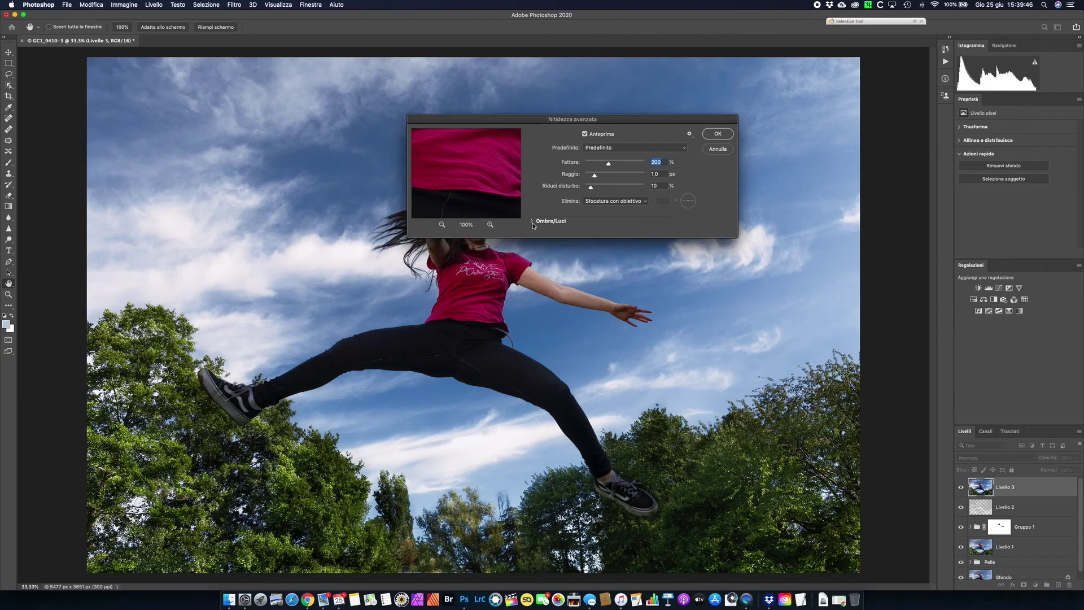
{"action": "left_click", "coordinate": [532, 220]}
{"action": "left_click_drag", "start_coordinate": [596, 119], "coordinate": [739, 249]}
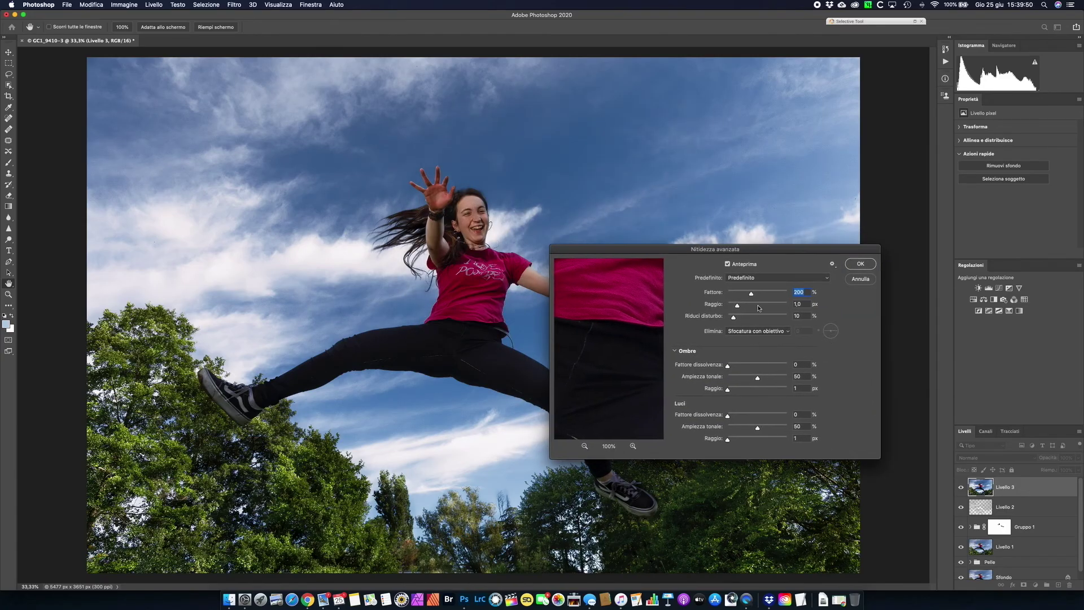
{"action": "left_click_drag", "start_coordinate": [751, 294], "coordinate": [745, 297]}
{"action": "left_click", "coordinate": [859, 270]}
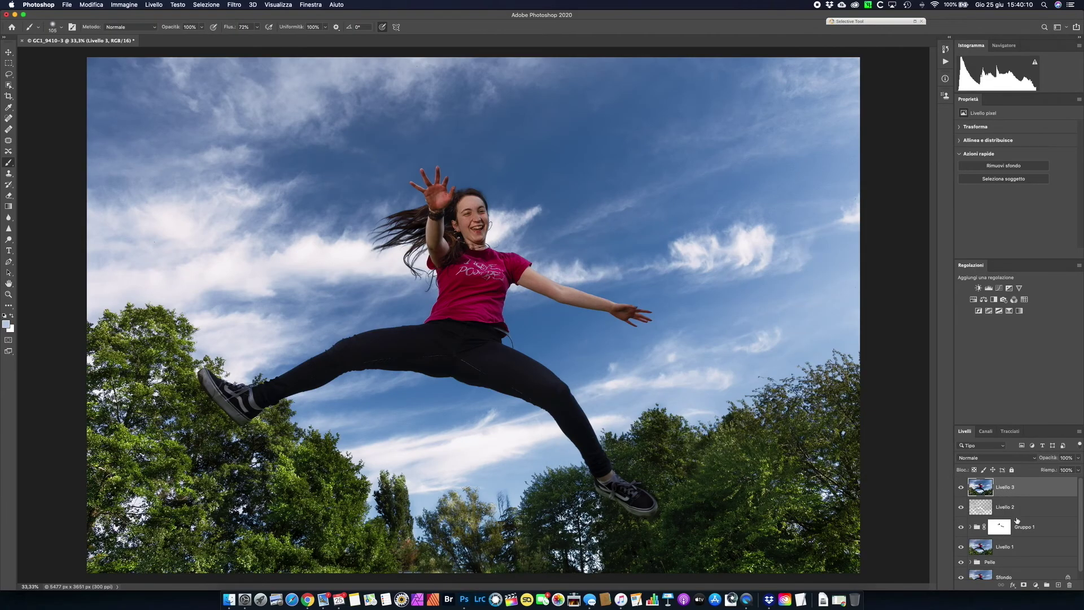
Set Livello 3 to Luminosity blending, add a black hide-all mask, and make white the foreground
{"action": "left_click", "coordinate": [994, 457]}
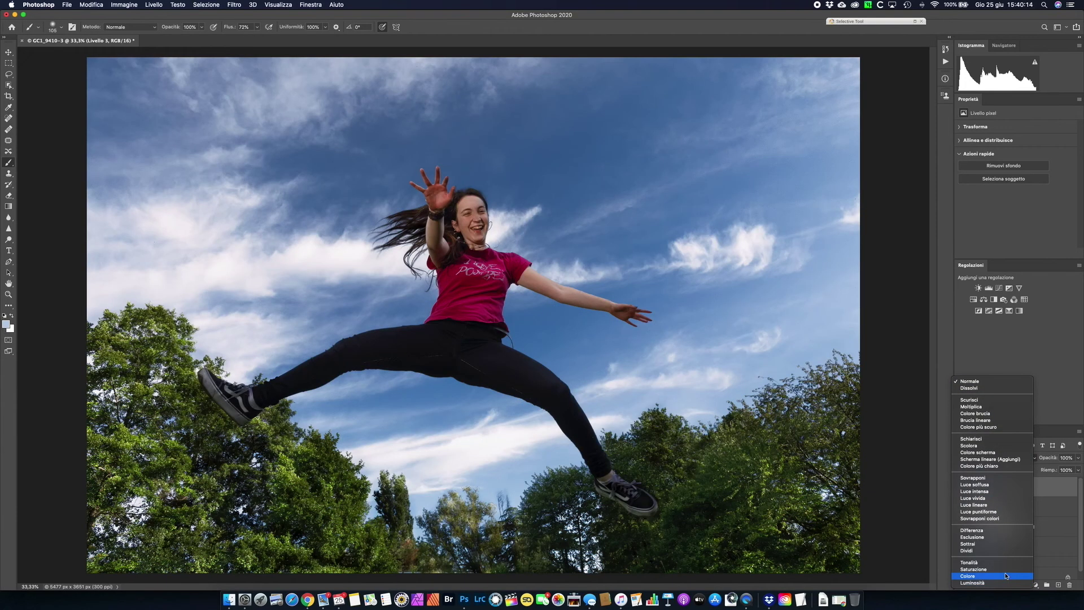
{"action": "left_click", "coordinate": [1007, 583]}
{"action": "left_click", "coordinate": [1023, 586], "text": "alt"}
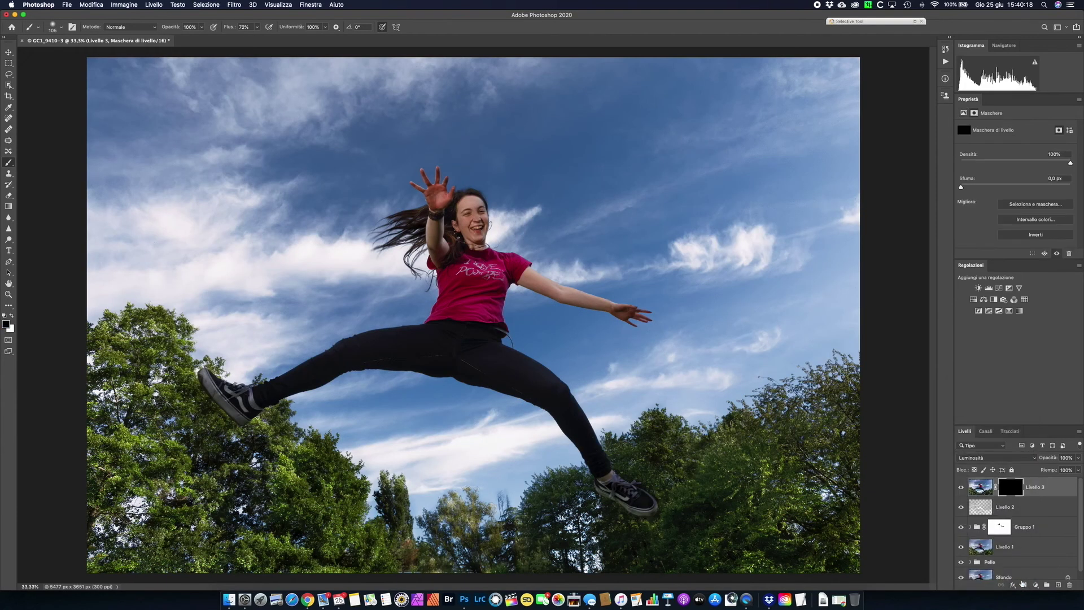
{"action": "key", "text": "x"}
Zoom on the girl's face, pick the Brush, and toggle Livello 3 to compare the sharpening
{"action": "key", "text": "z"}
{"action": "left_click", "coordinate": [482, 215]}
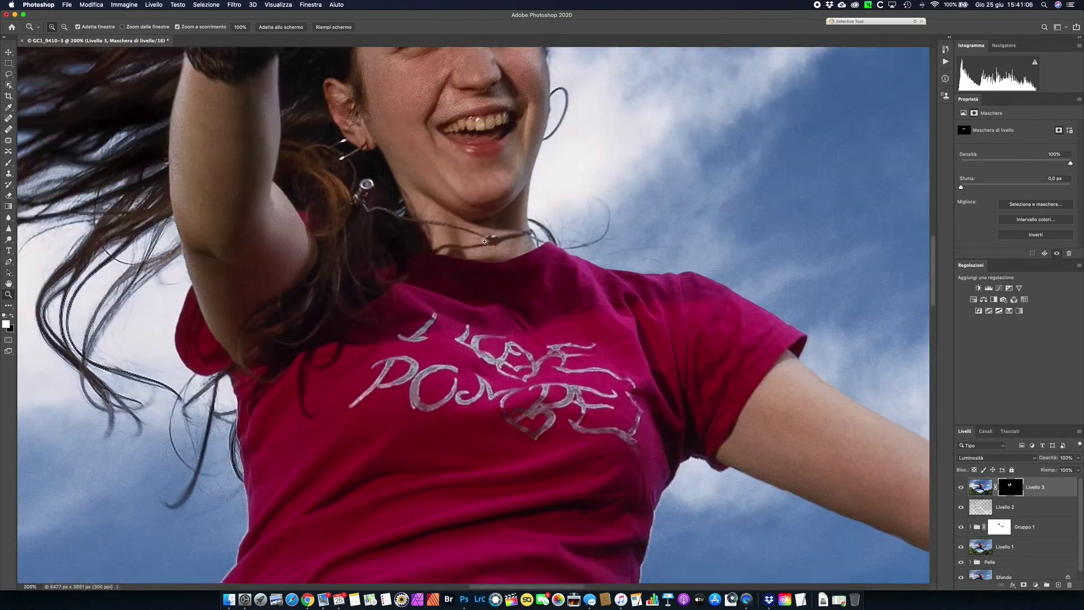
{"action": "key", "text": "b"}
{"action": "left_click", "coordinate": [962, 488]}
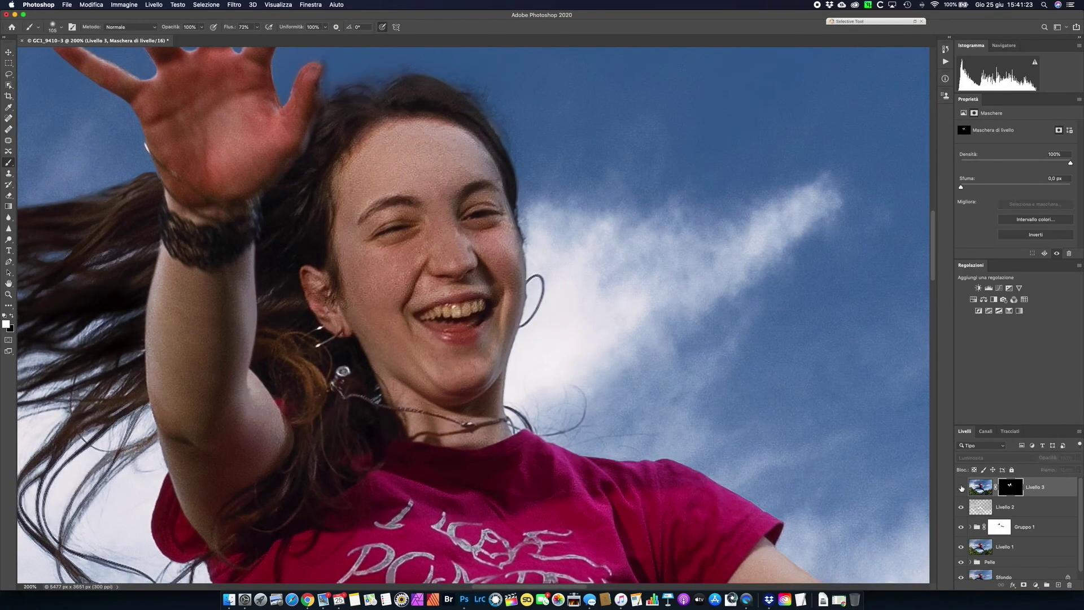
{"action": "left_click", "coordinate": [961, 489]}
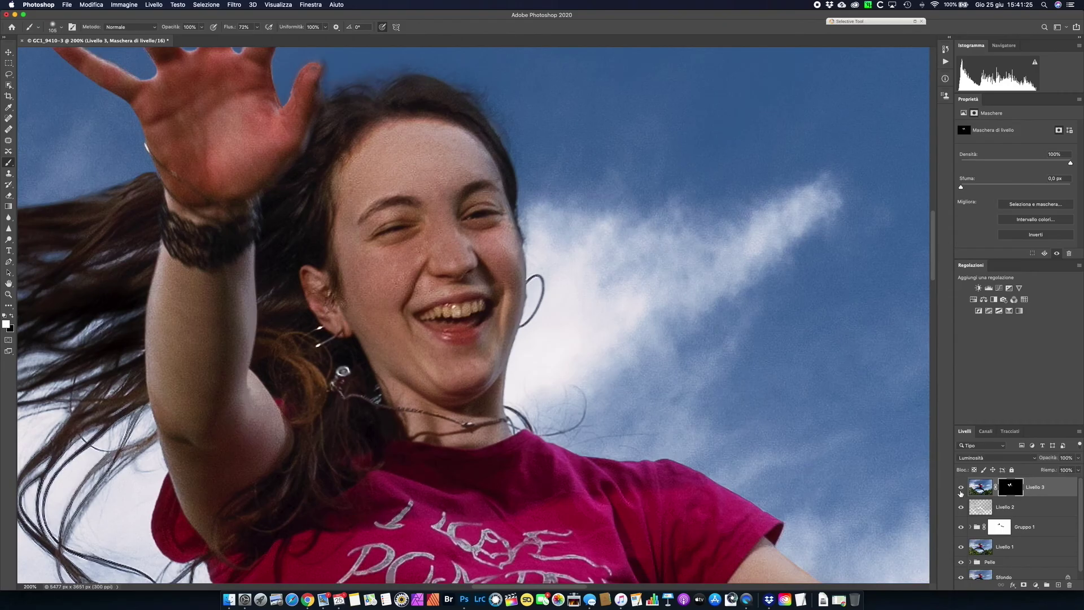
{"action": "key", "text": "super+0"}
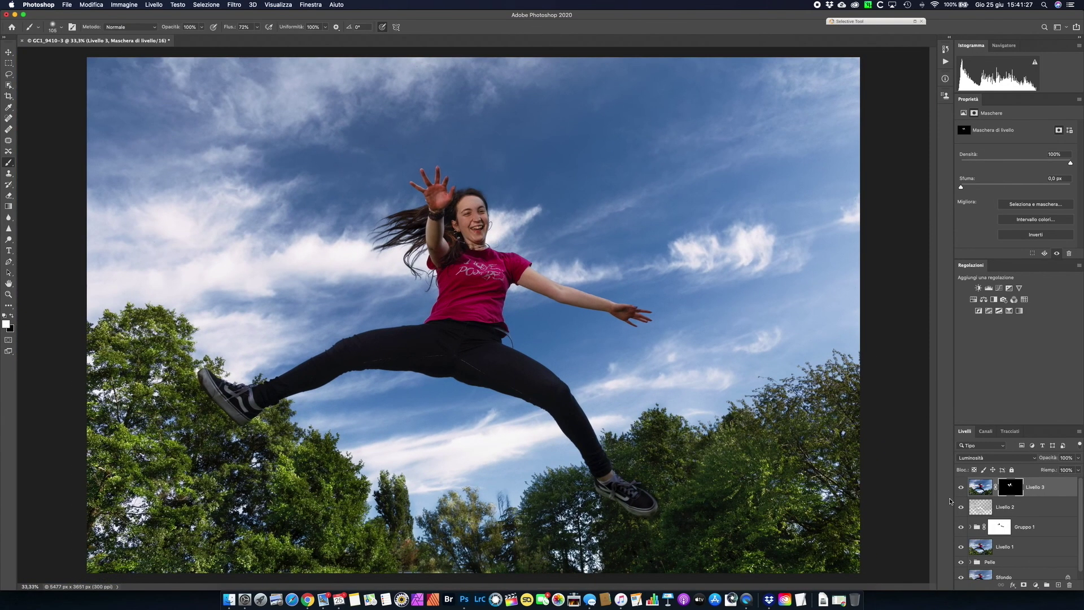